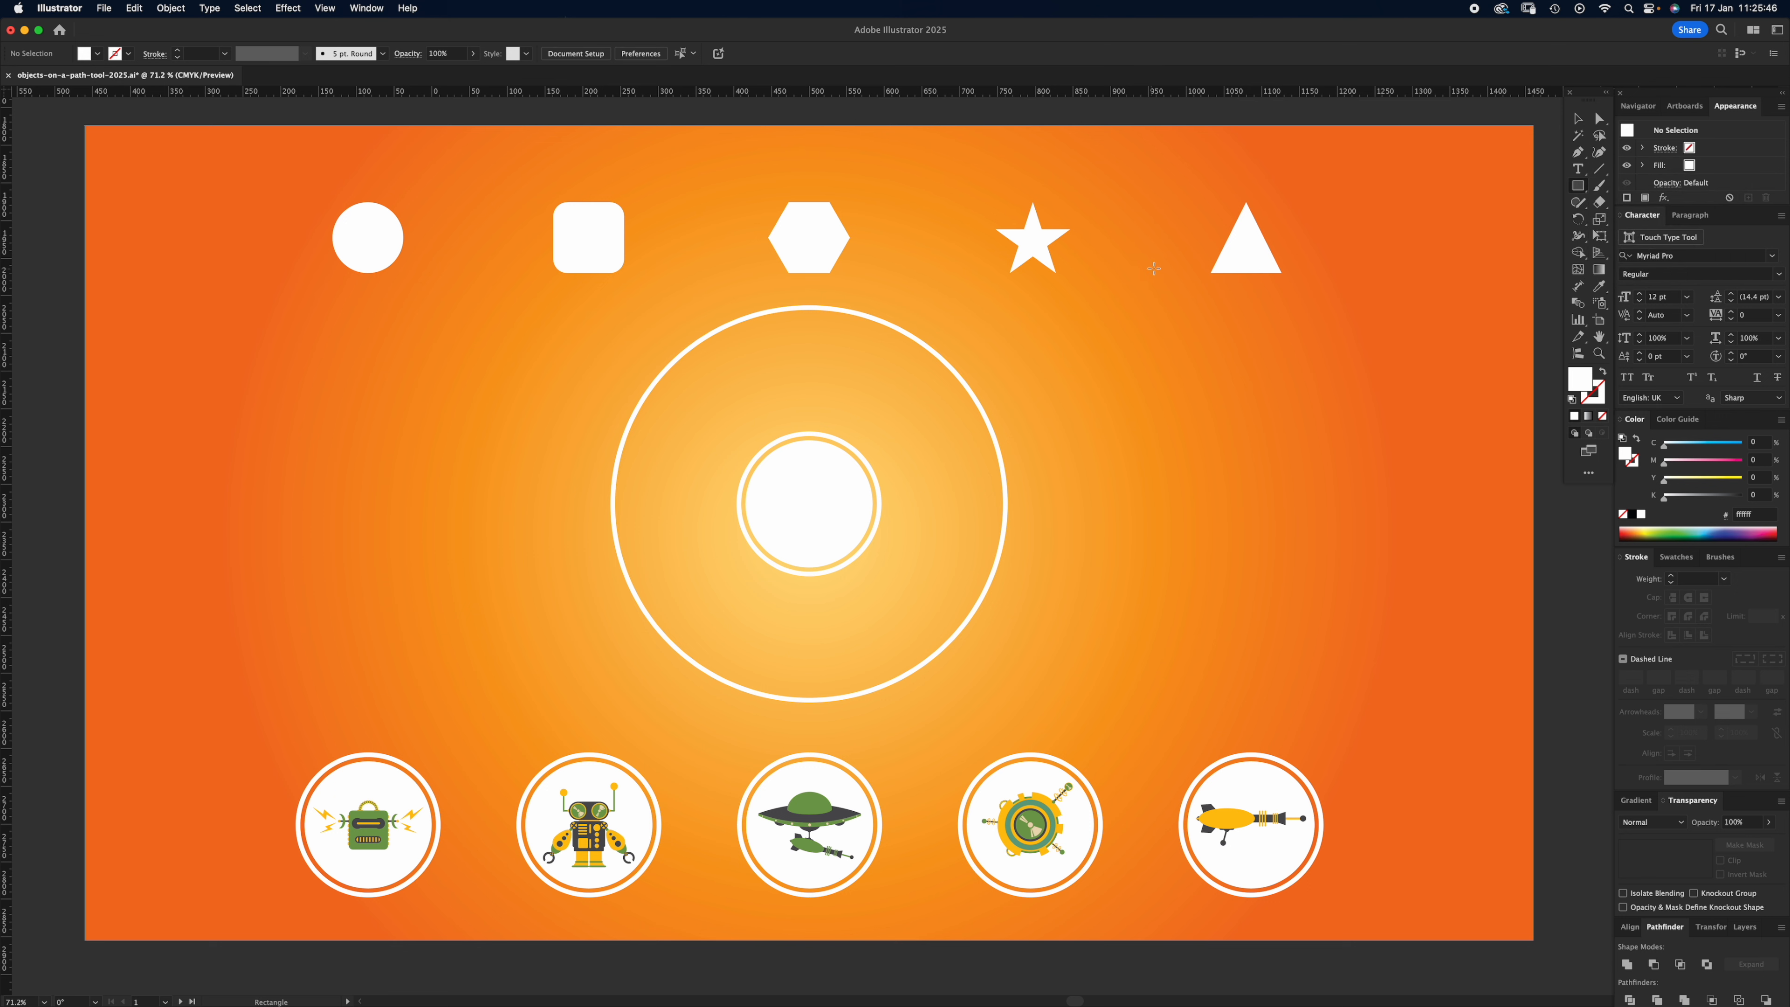
Step: Move the radio, robot, flying saucer and satellite badges upward one at a time, undoing each move
key("v")
left_click_drag(242, 793, 730, 831)
left_click(458, 789)
left_click_drag(485, 787, 386, 659)
key("super+z")
left_click_drag(599, 809, 588, 660)
key("super+z")
left_click_drag(806, 819, 851, 674)
key("super+z")
left_click_drag(1071, 825, 1108, 688)
key("super+z")
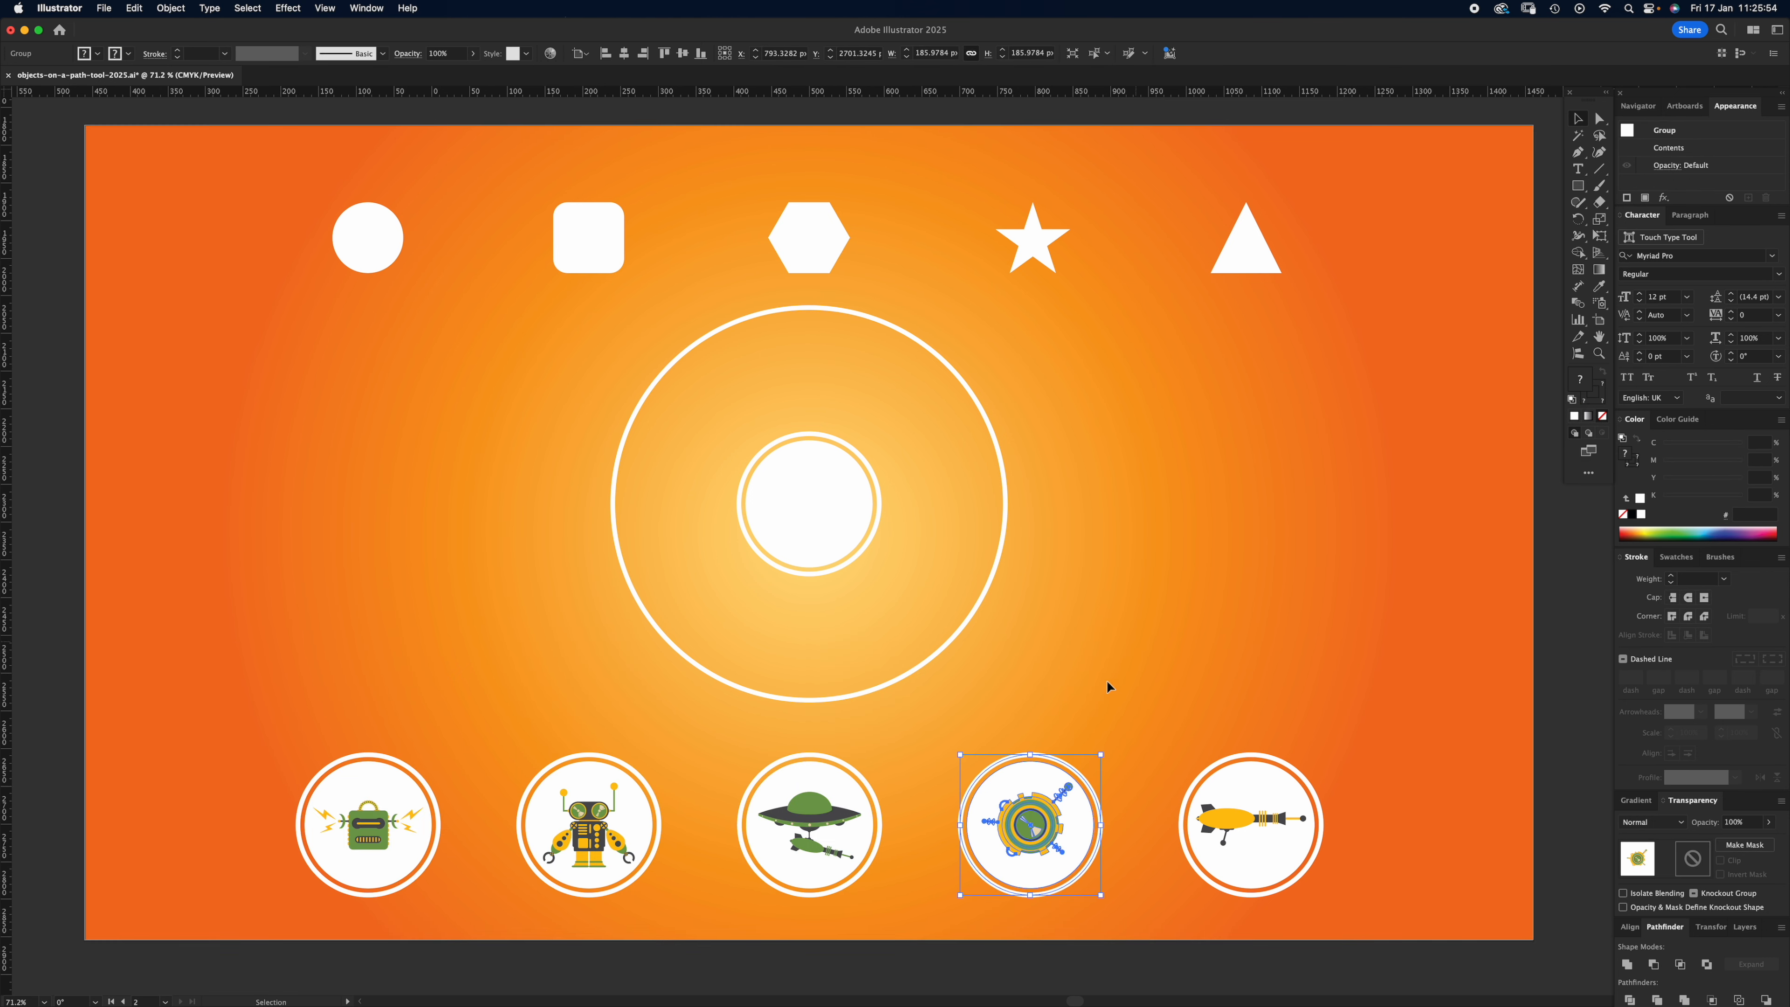
Step: Attach the five badges to the large circle with the Objects on Path tool, and undo the arrangement
left_click(1064, 734)
left_click(1232, 864)
left_click(1578, 356)
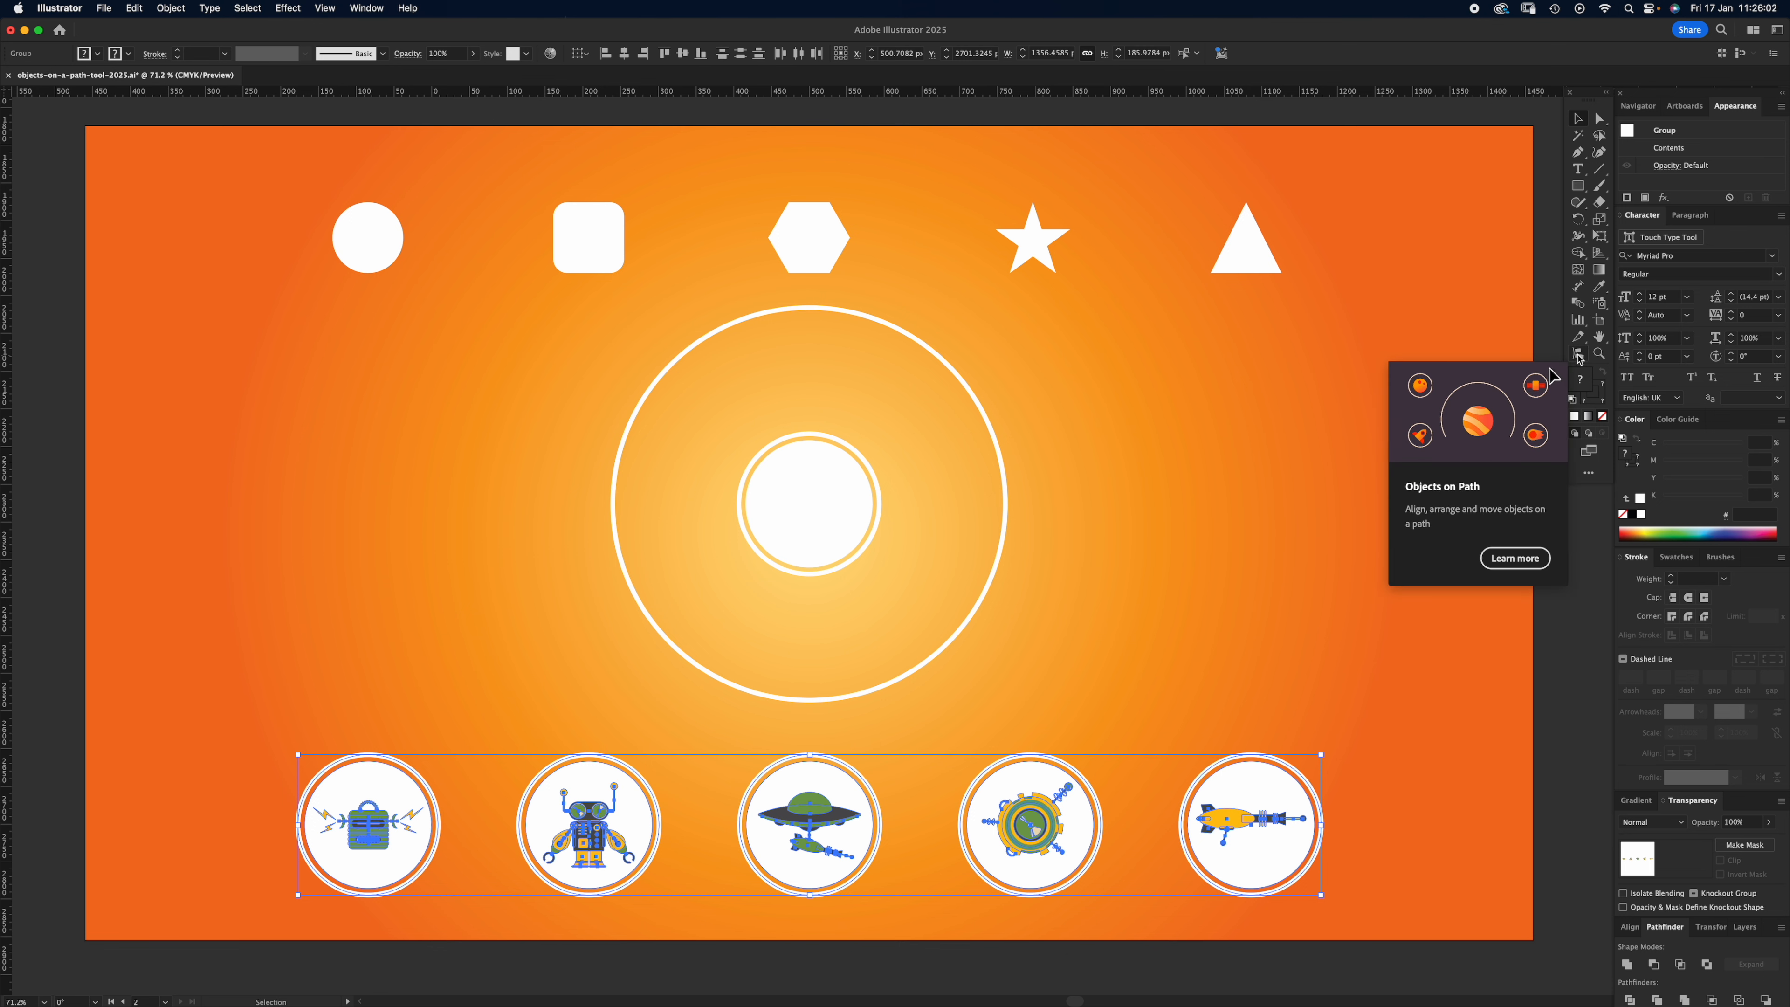
left_click(1006, 487)
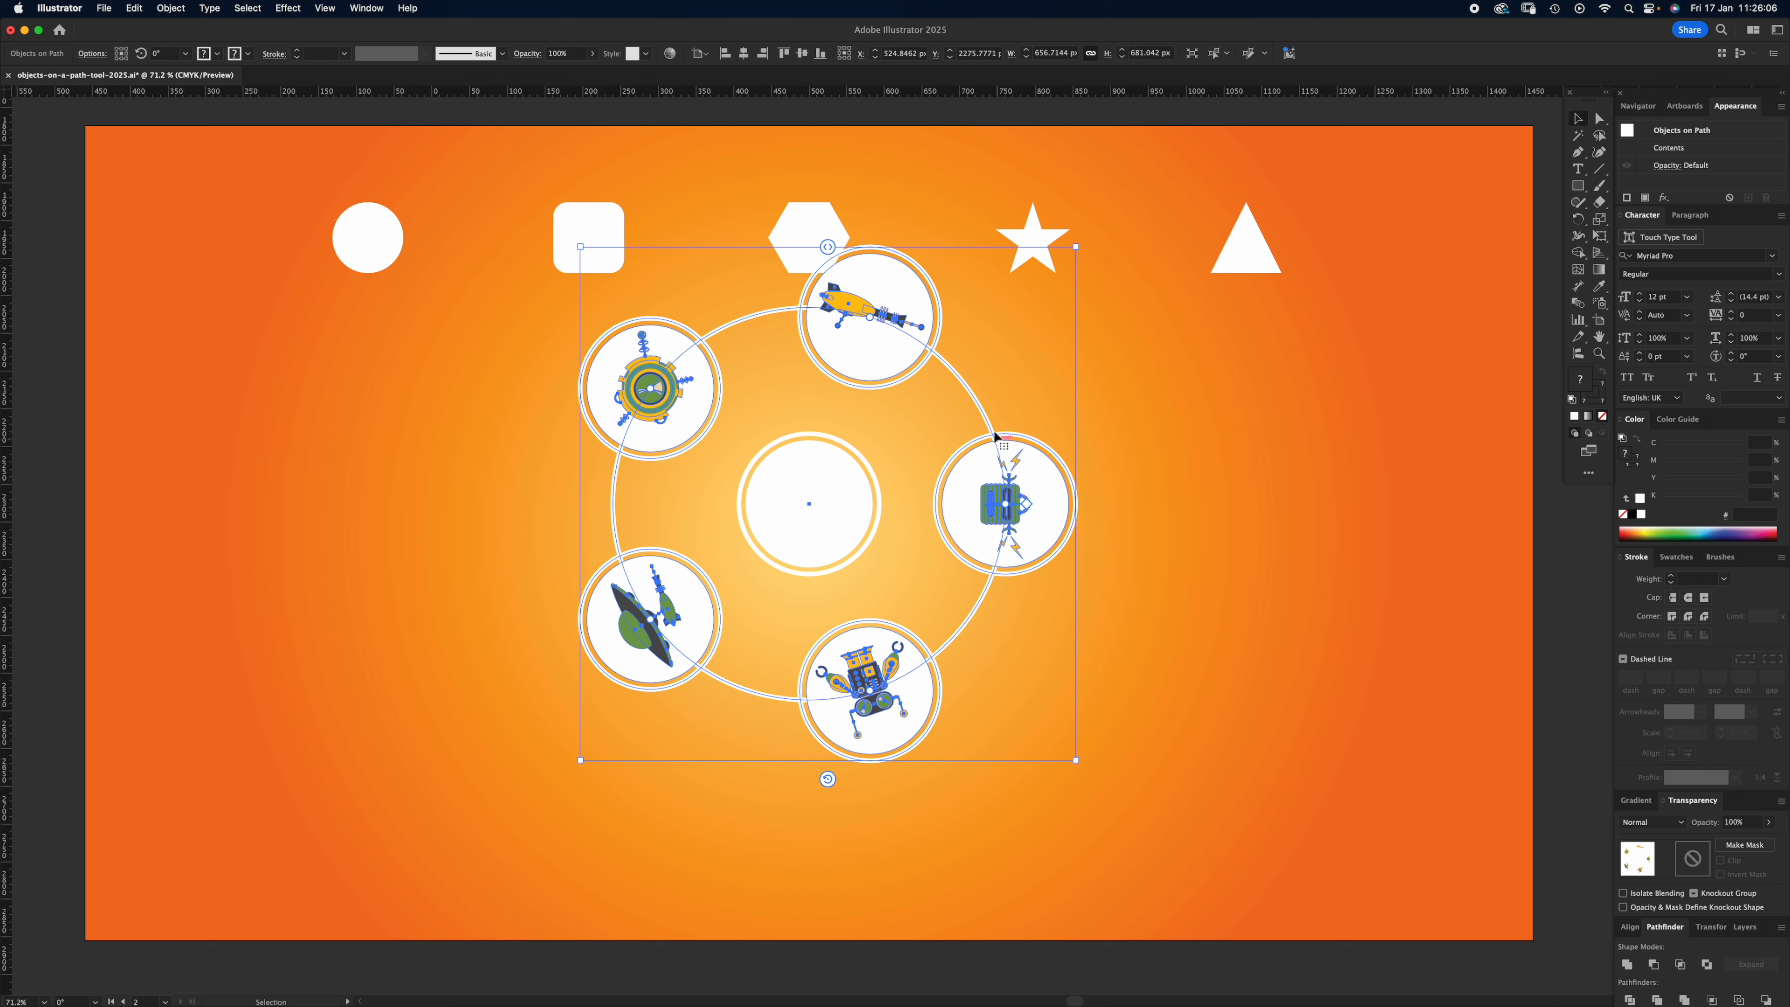
left_click(817, 529)
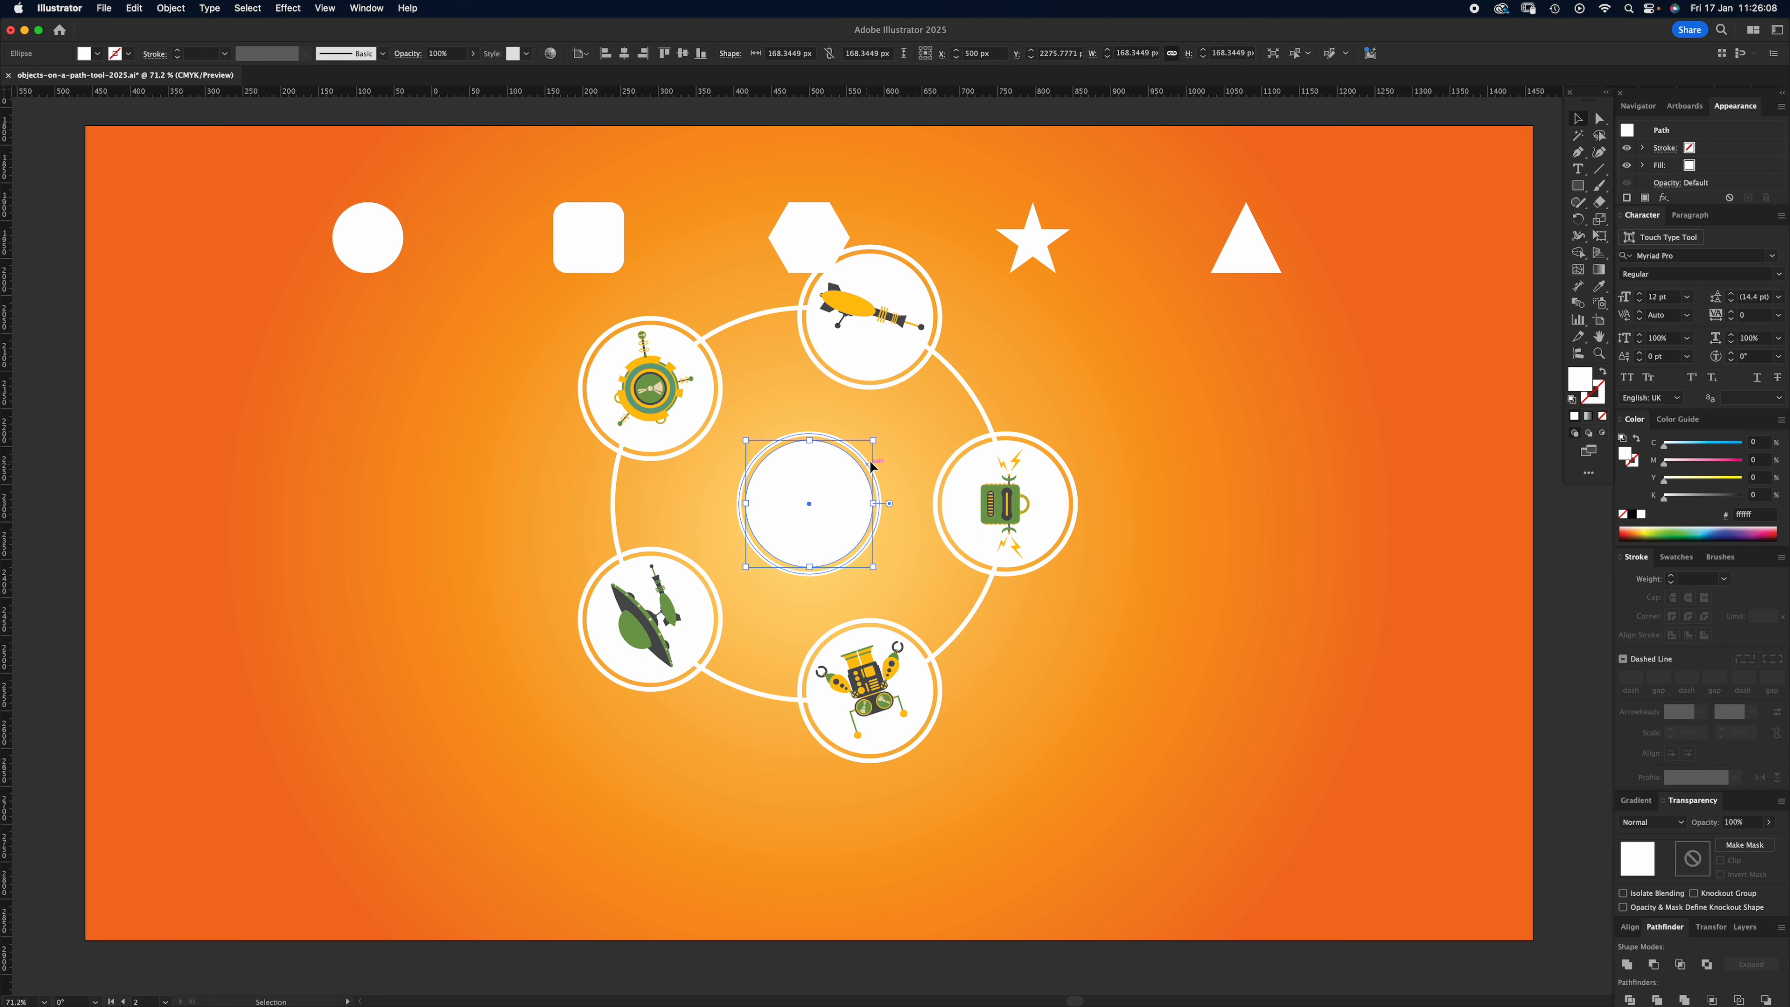
key("super+z")
Step: Move the row of white shapes up to the artboard's upper edge, and attach the five badges to the large circle with Objects on Path
left_click_drag(303, 169, 1250, 180)
left_click(976, 842)
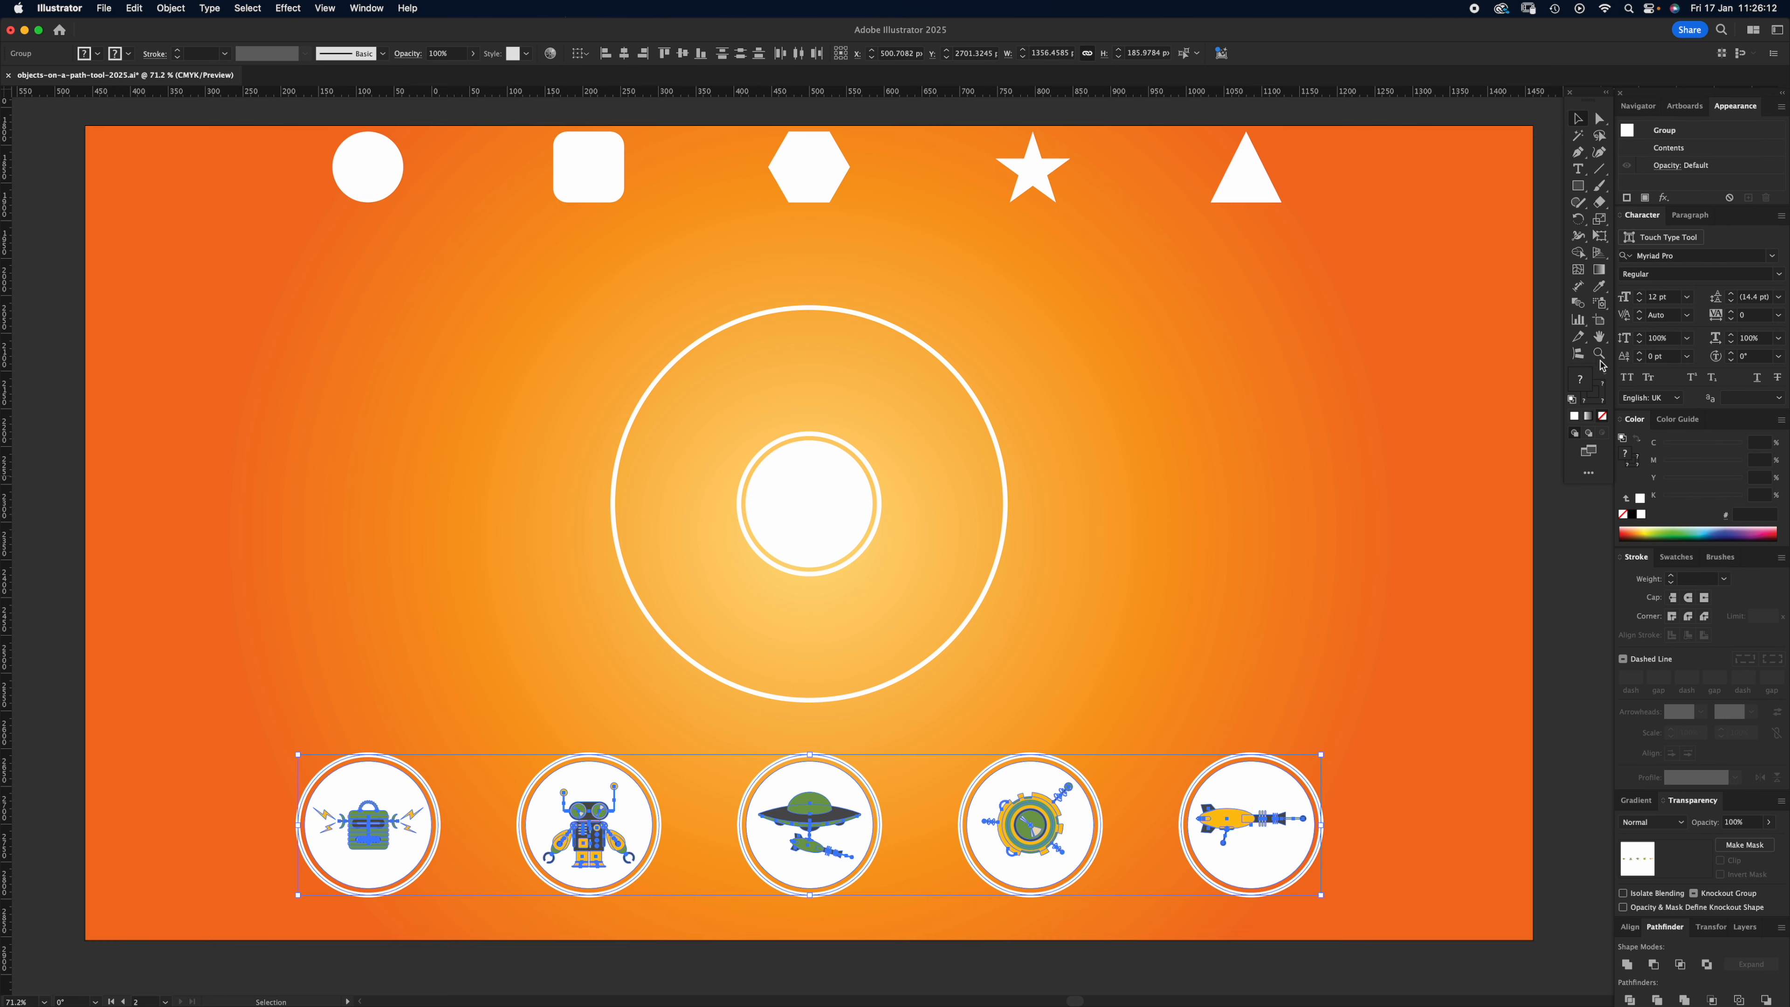
left_click(1577, 358)
left_click(1003, 463)
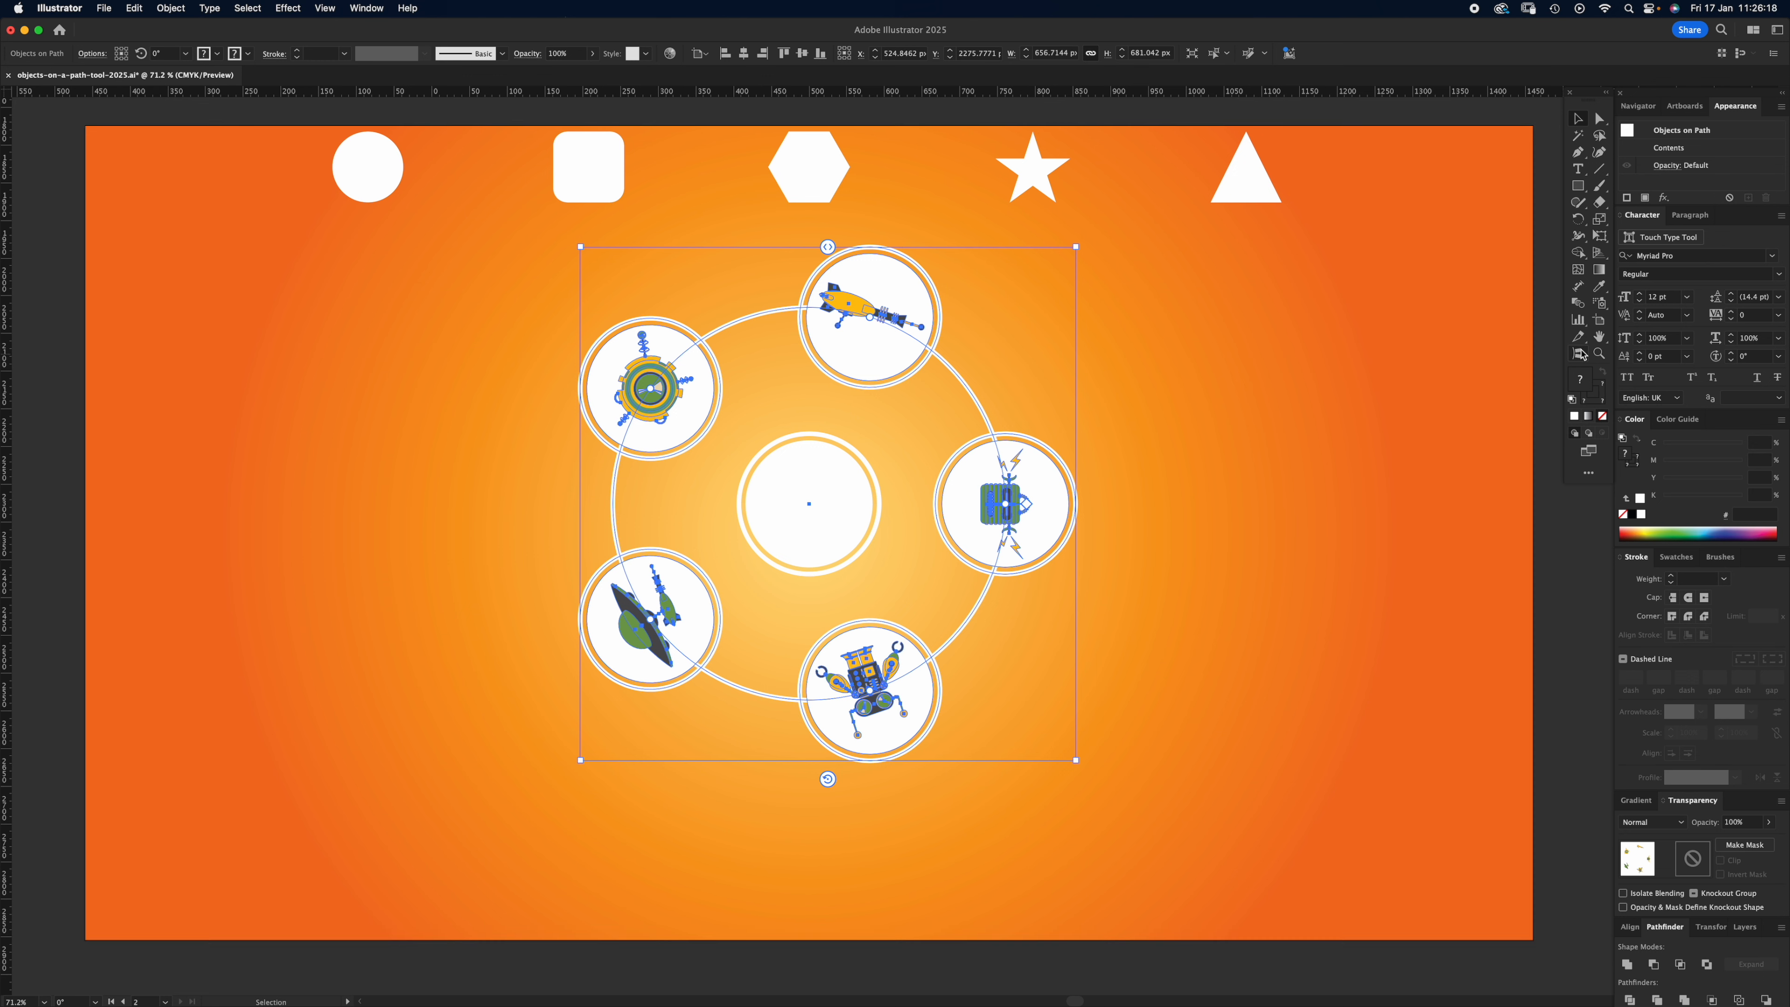
Step: View the Objects on Path tool options and close them without saving
double_click(1578, 355)
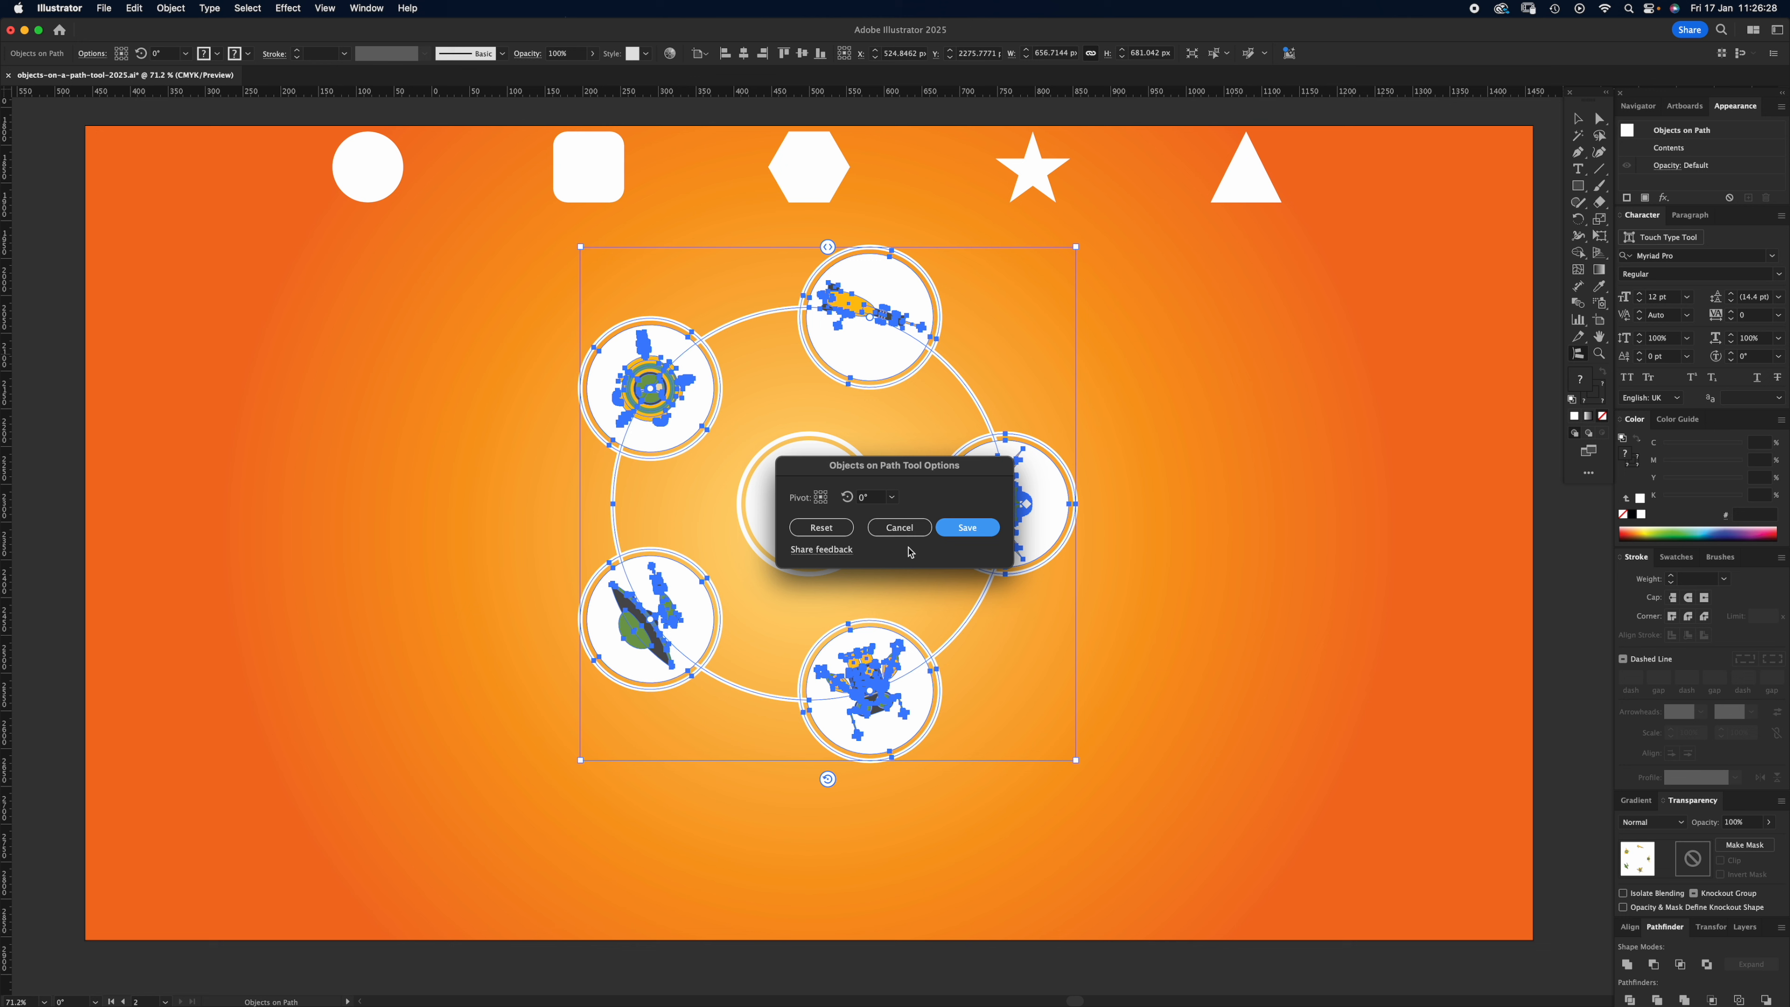
left_click(904, 533)
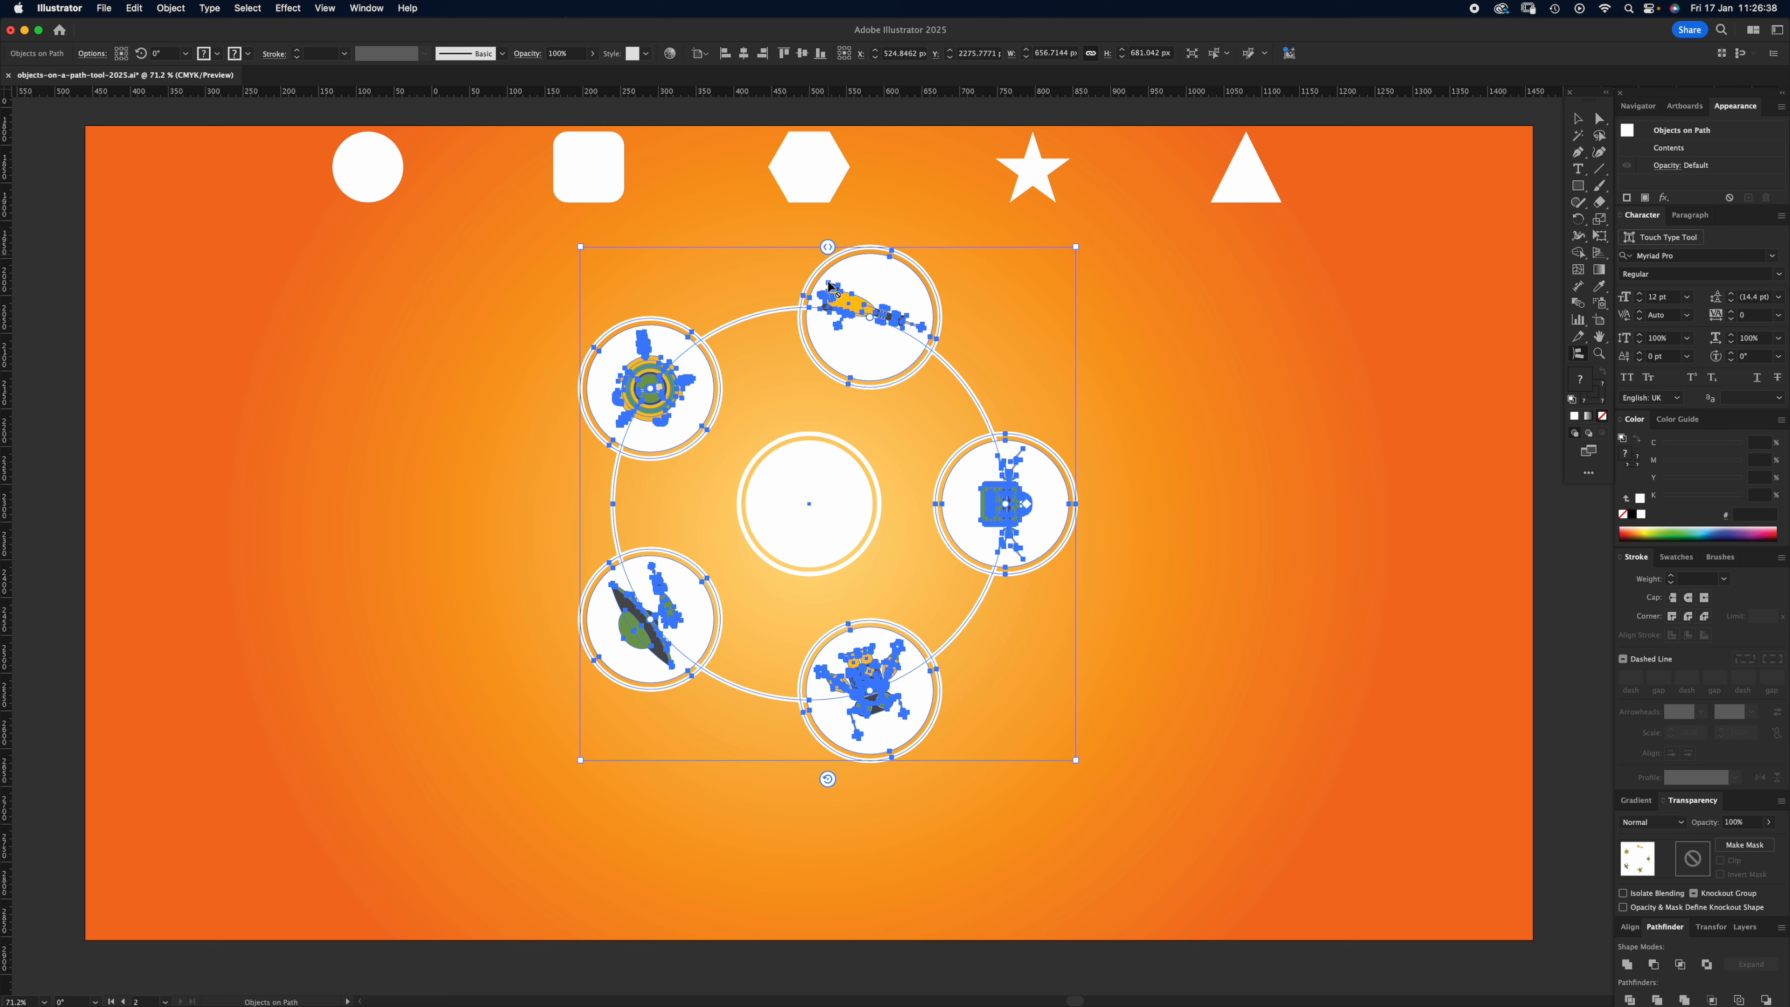
Step: Try changing the spacing of the badges along the circle, and undo the change
left_click_drag(828, 246, 735, 328)
key("super+z")
left_click_drag(842, 261, 867, 270)
Step: Swap the radio badge with the robot badge, and the flying saucer badge with the satellite badge, on the circle
left_click_drag(1006, 506, 892, 662)
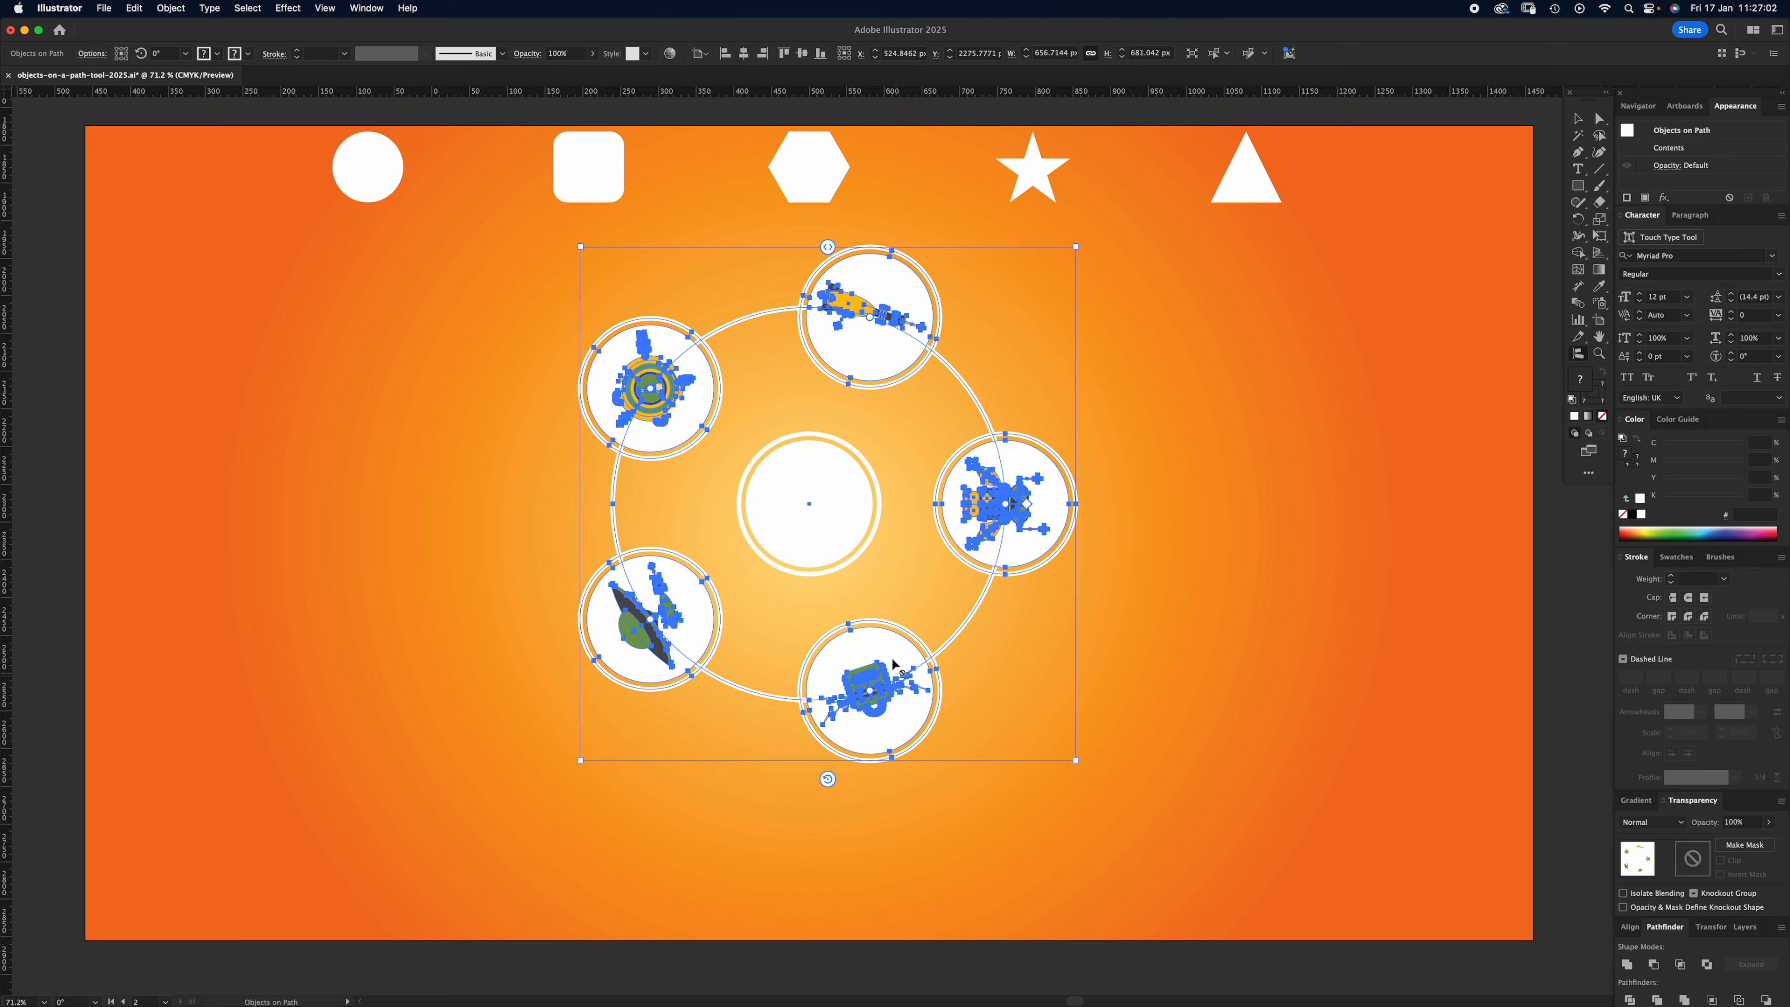
left_click_drag(650, 619, 655, 381)
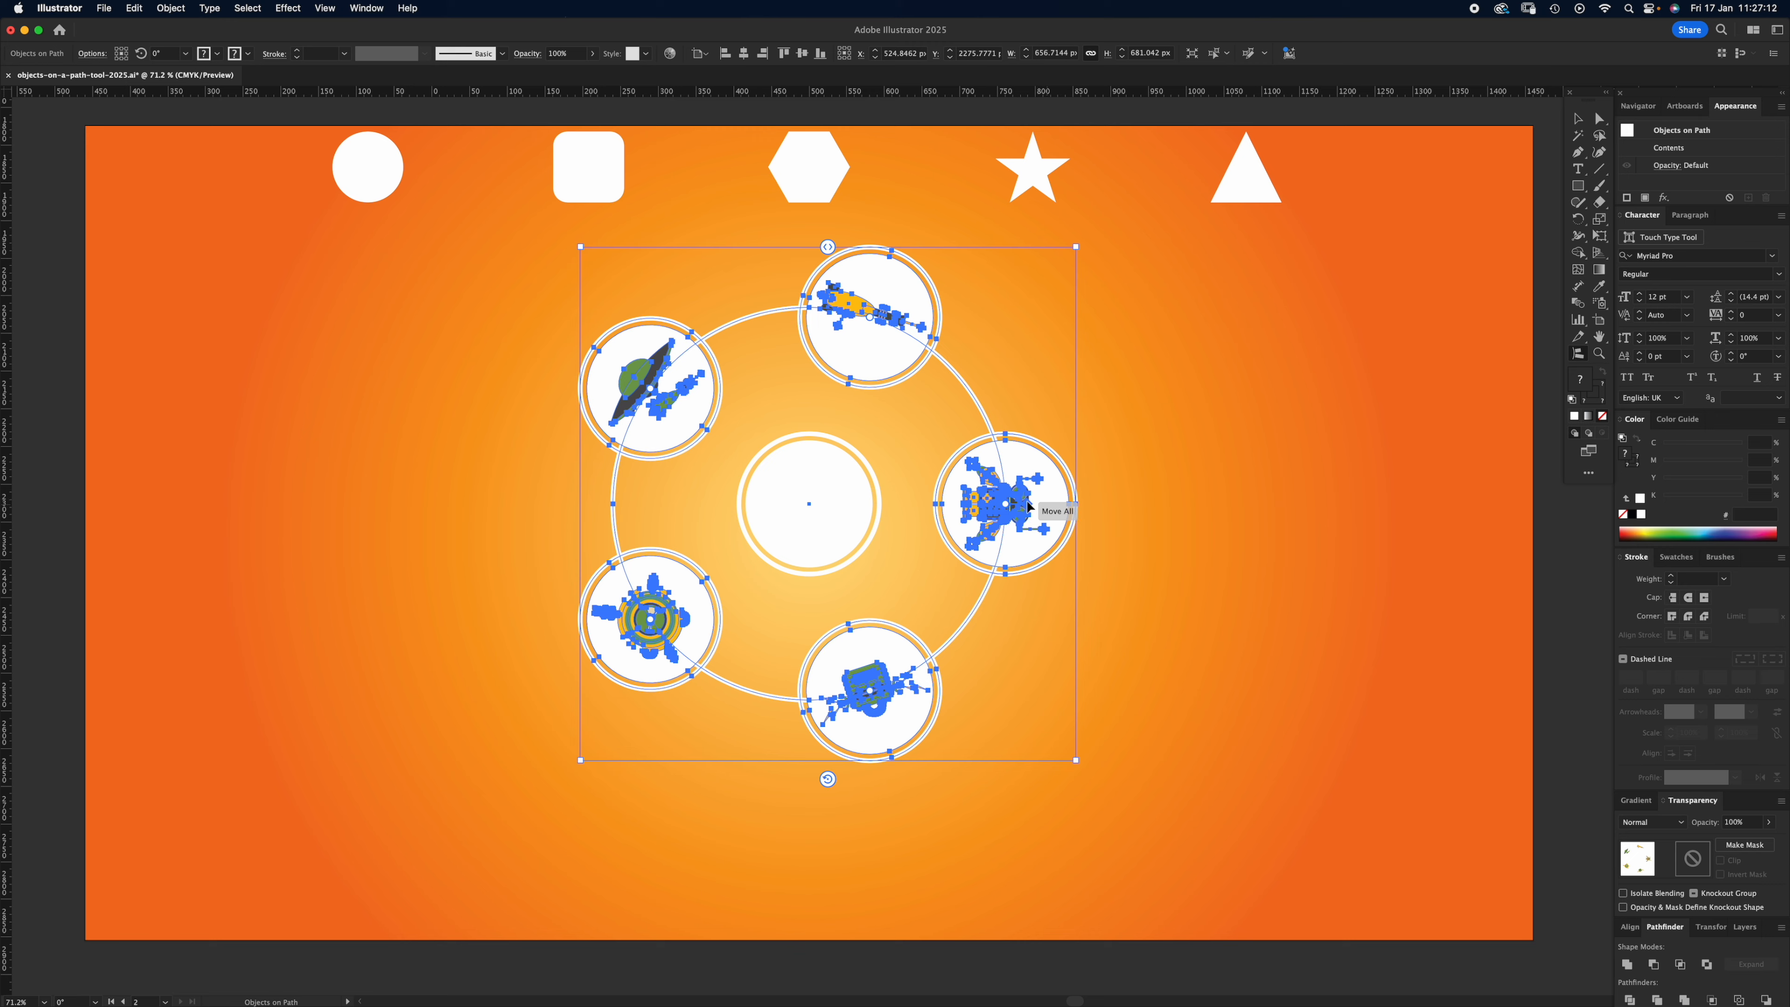
Step: Try shifting all badges along the circle, and rotate every badge in place by about 107°
mouse_move(1031, 507)
left_mouse_down()
mouse_move(962, 628)
mouse_move(794, 742)
mouse_move(735, 730)
mouse_move(1043, 494)
mouse_move(1037, 462)
mouse_move(1012, 502)
left_mouse_up()
left_click_drag(827, 779, 908, 783)
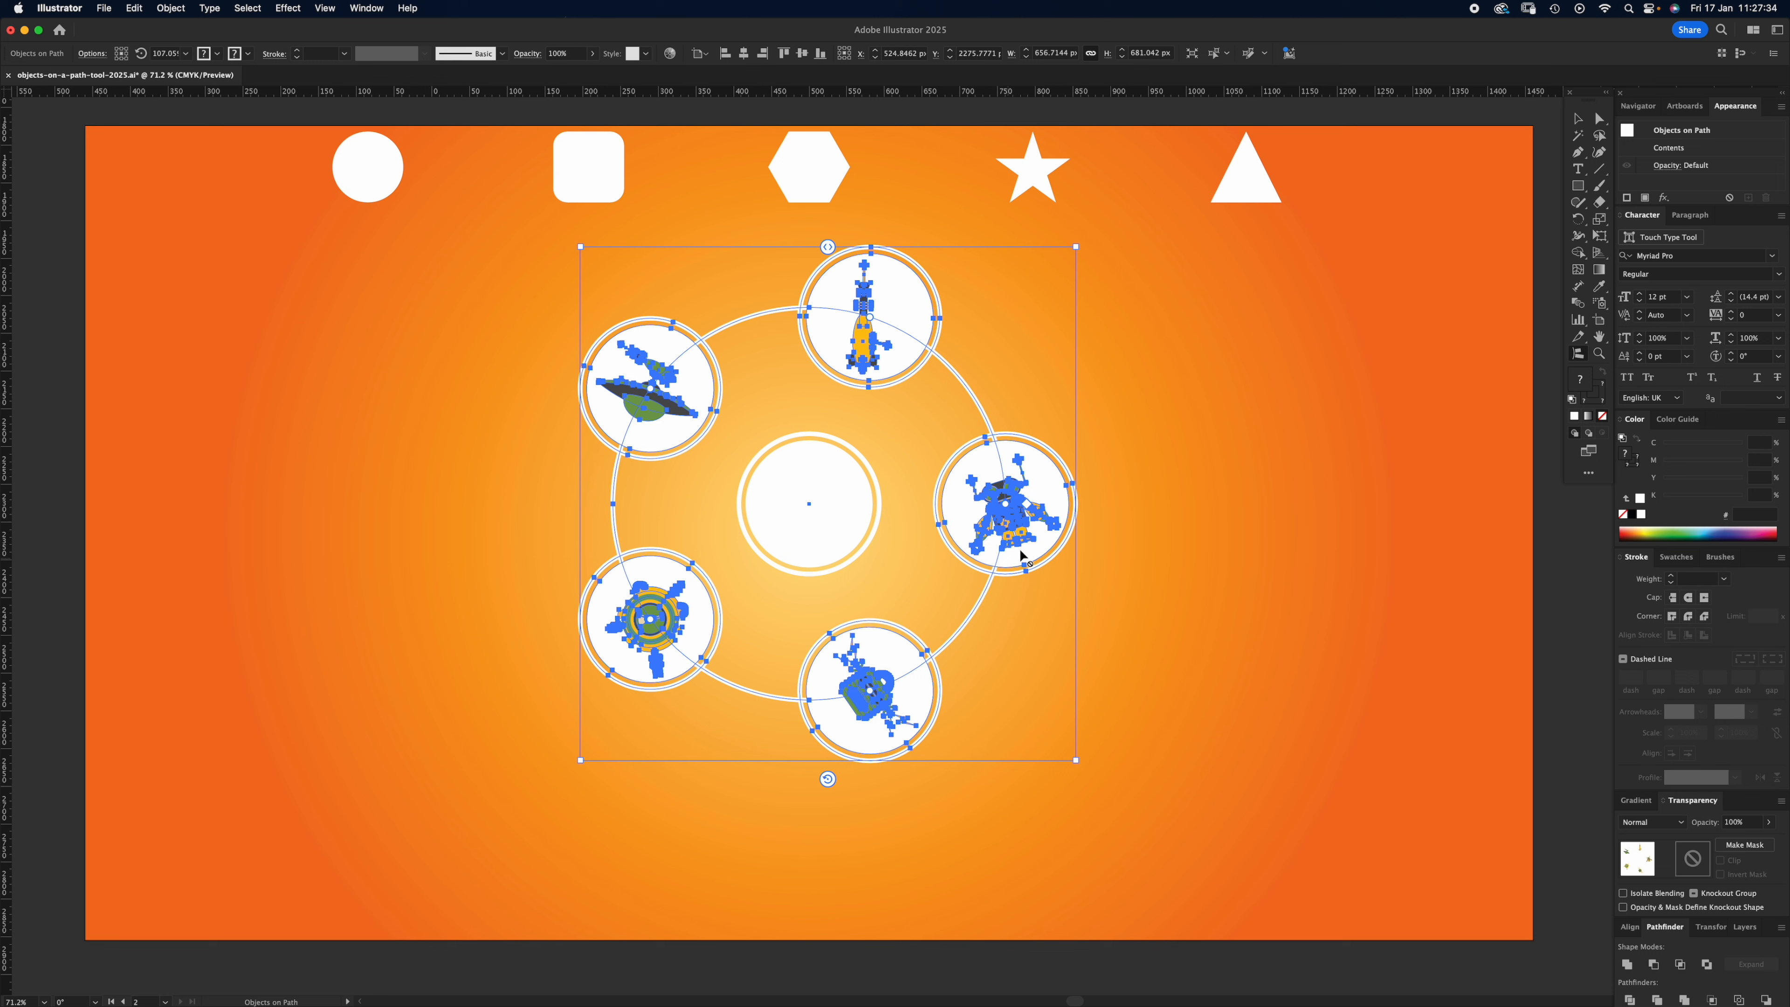
left_click(1209, 538)
Step: Undo the rotation, badge swaps and path attachment to restore the separate row of badges
key("super+z")
key("super+z")
key("super+z")
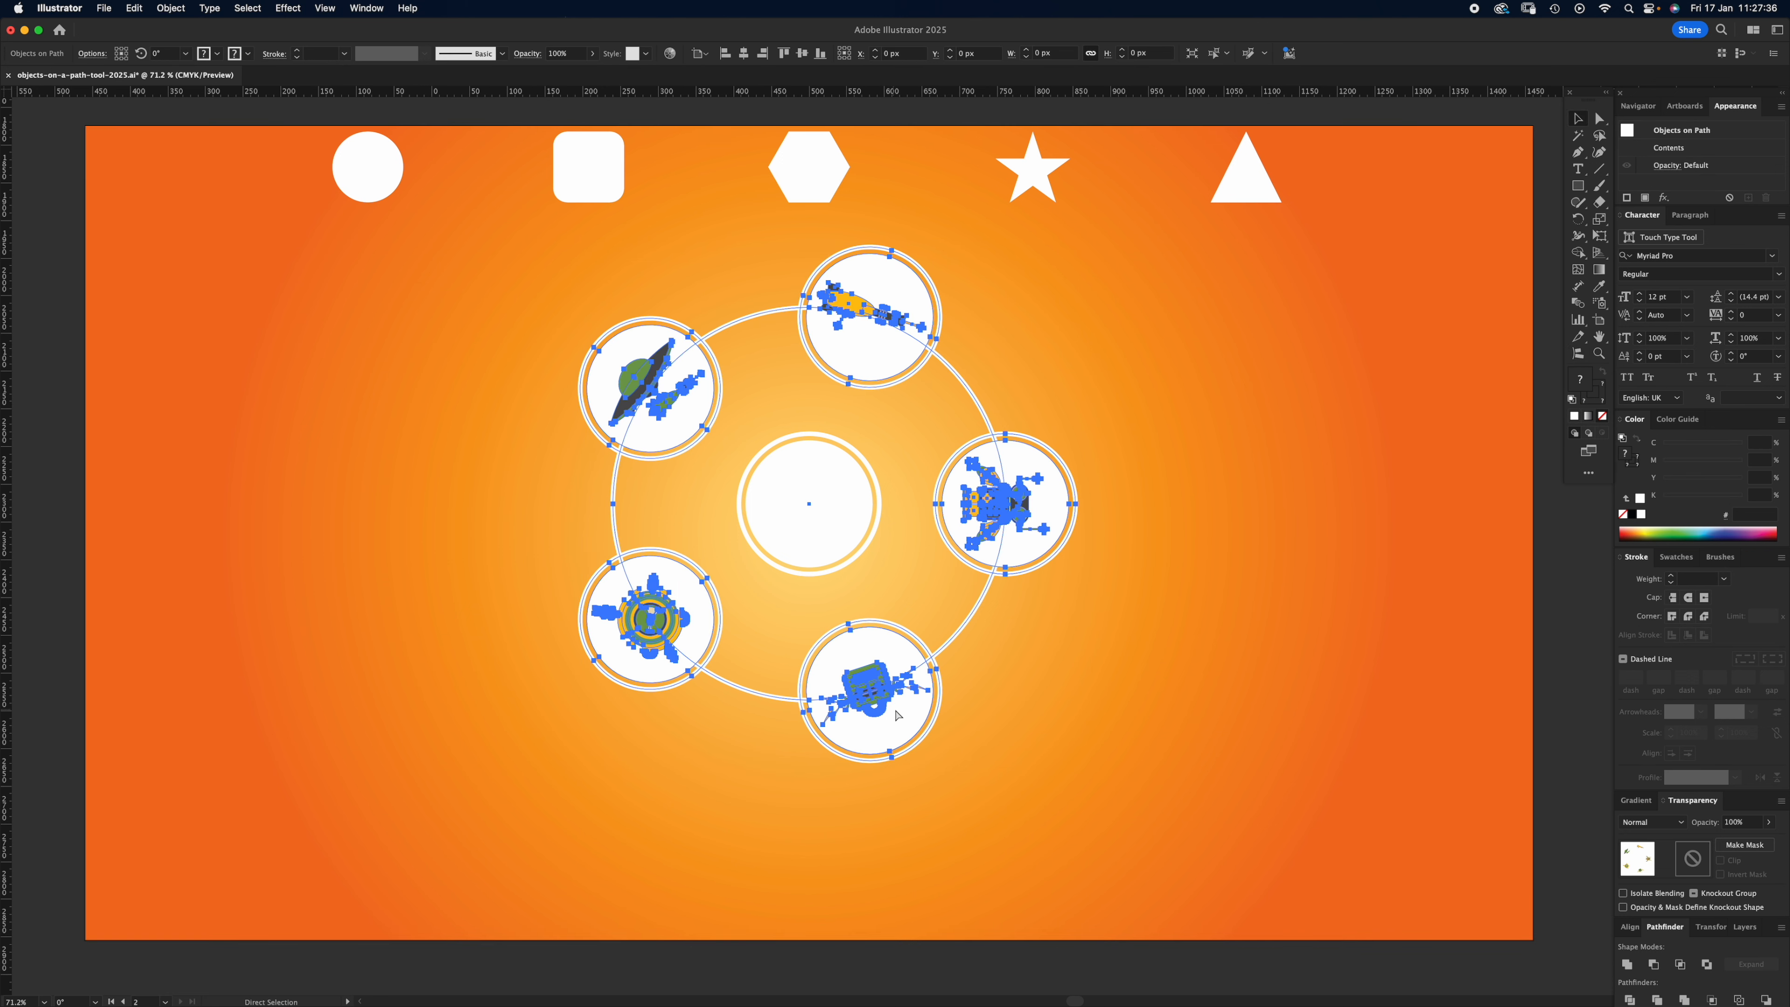
key("super+z")
key("super+z")
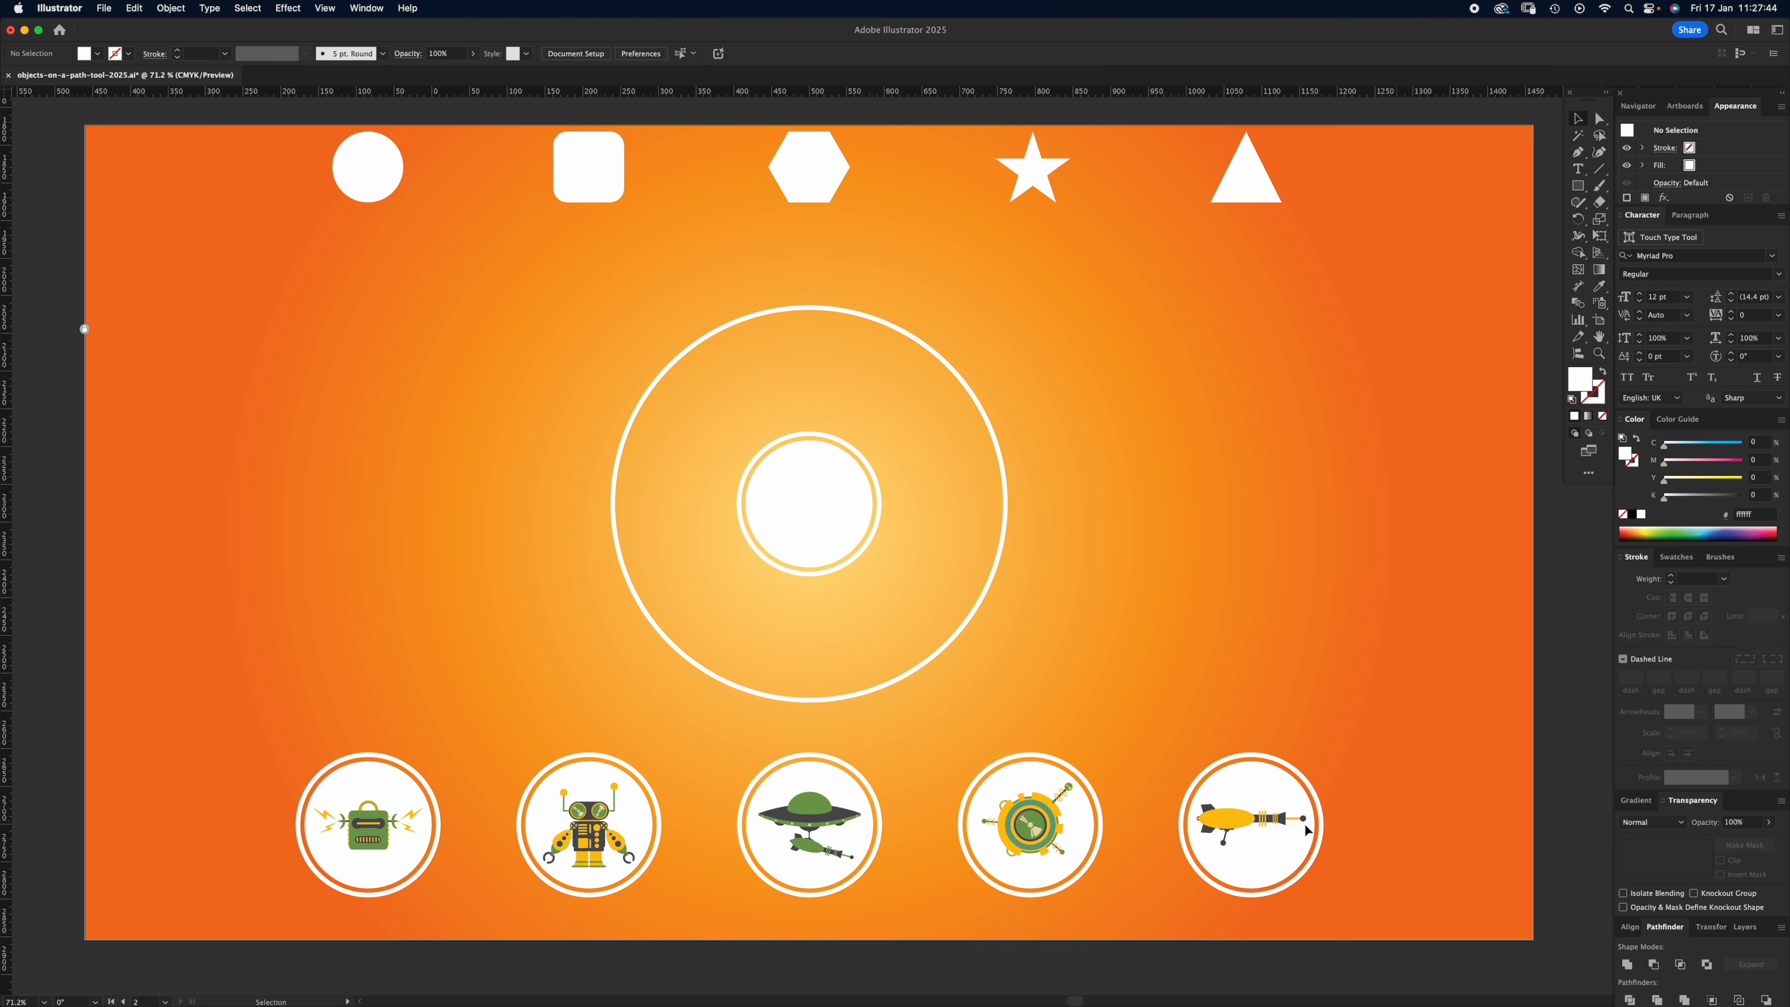
Step: Attach the row of five badges to the large circle again with Objects on Path, and deselect everything
left_click(350, 847)
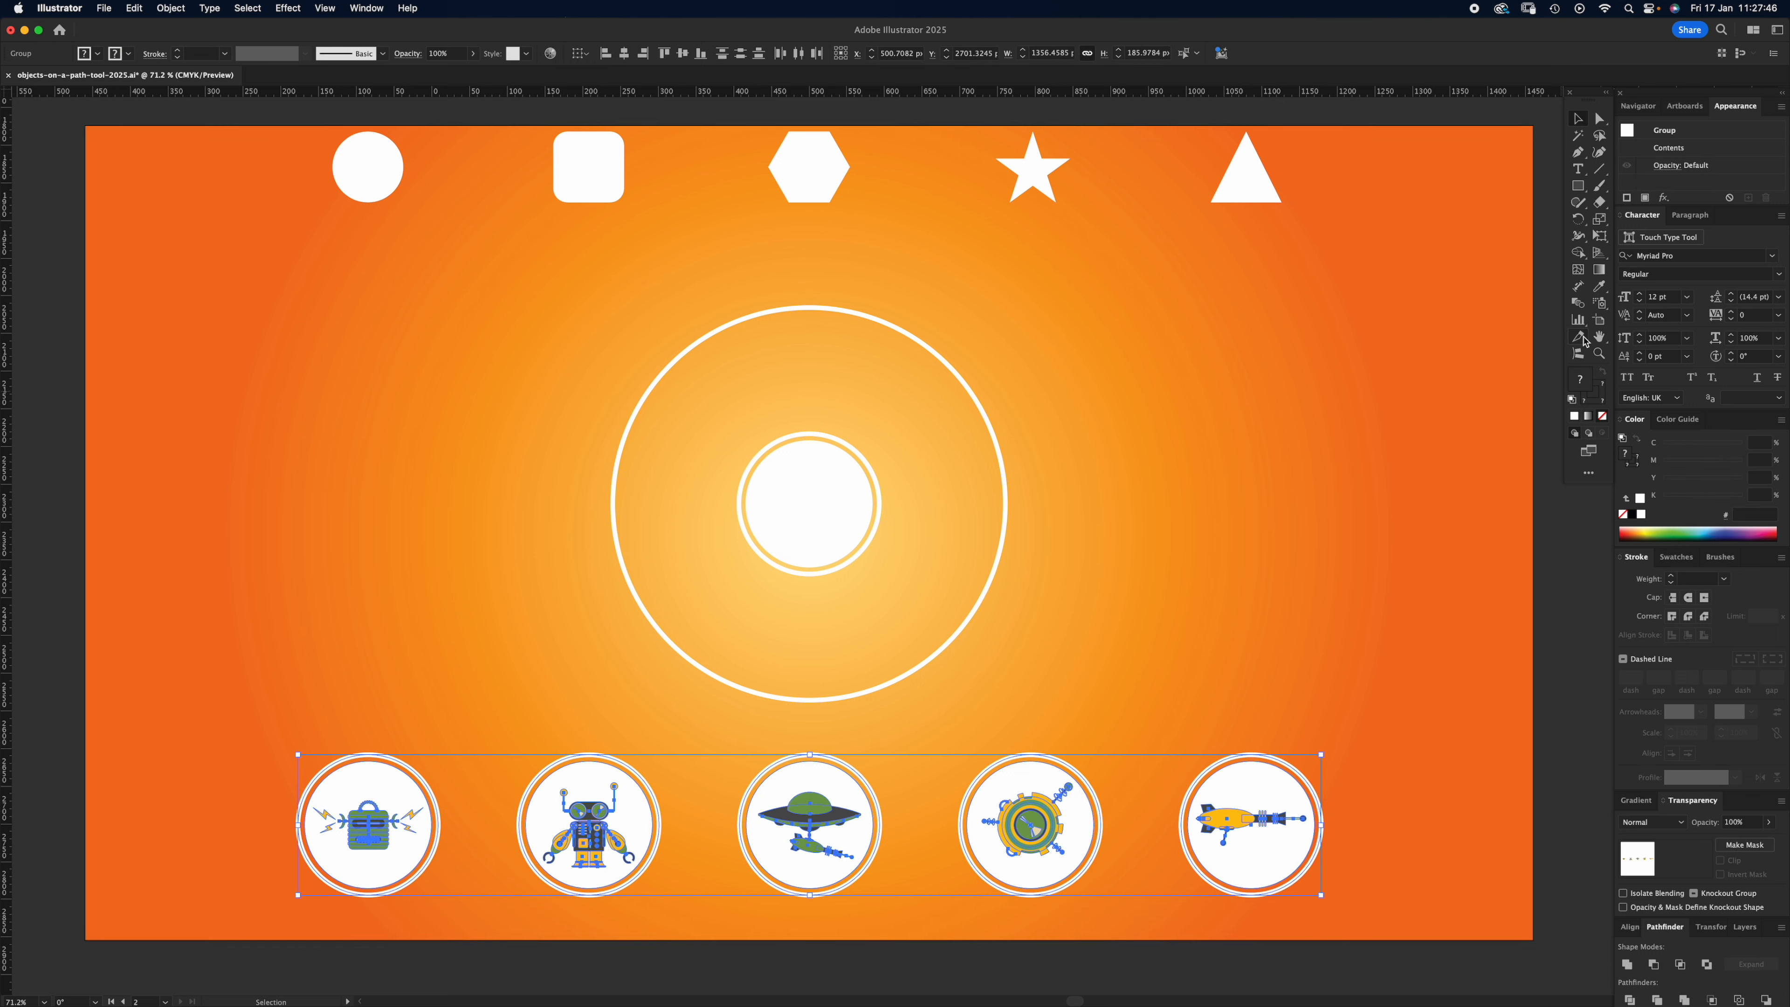
left_click(1578, 353)
left_click(1006, 474)
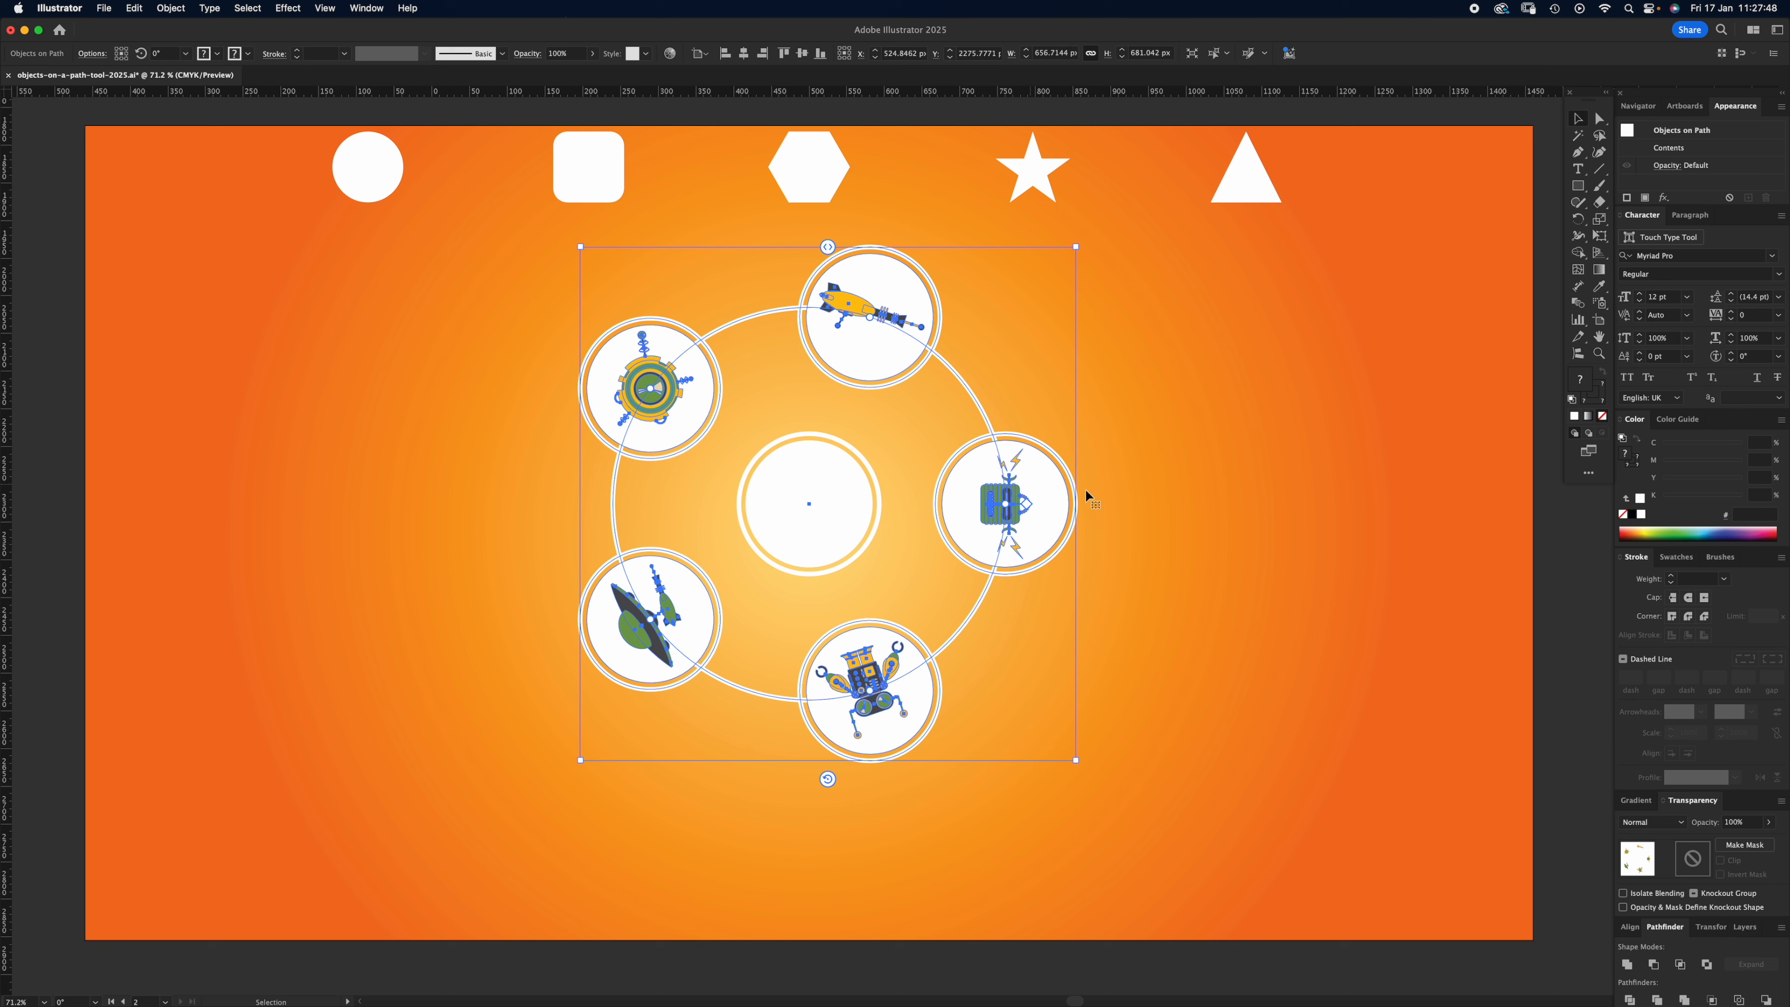
key("shift+super+a")
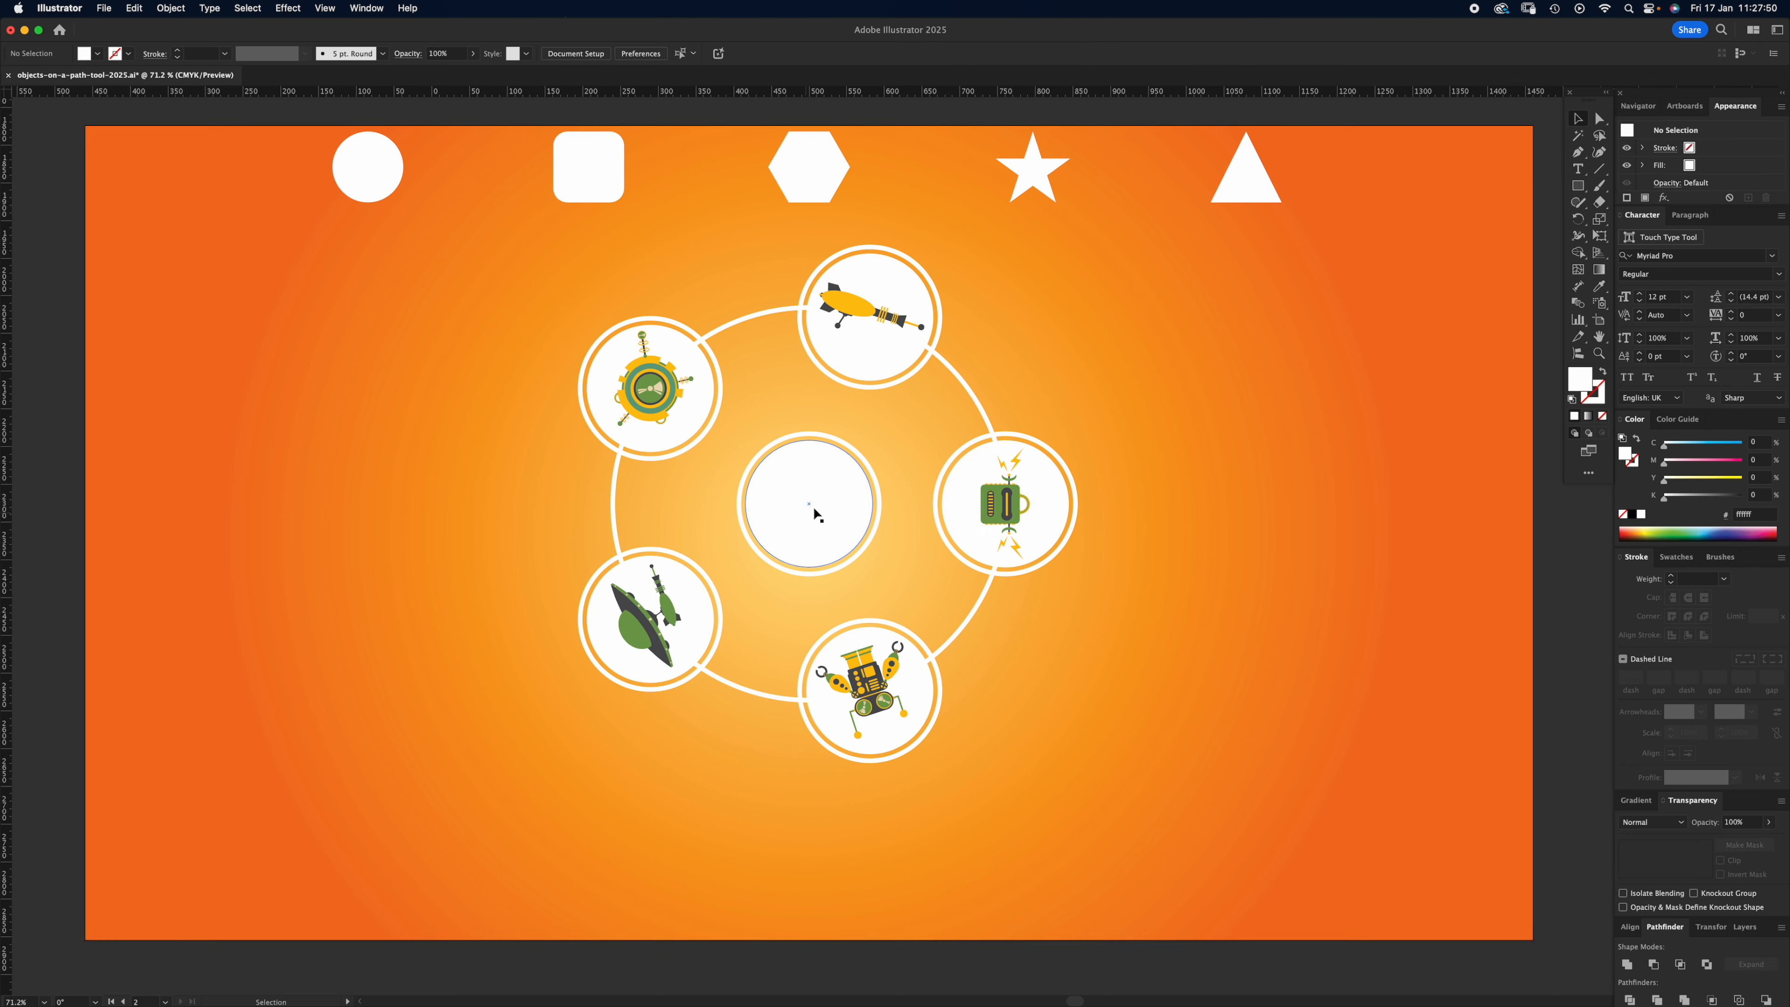
Step: Rotate the whole ring of badges counterclockwise by its bounding box, and undo the rotation
left_click(1055, 525)
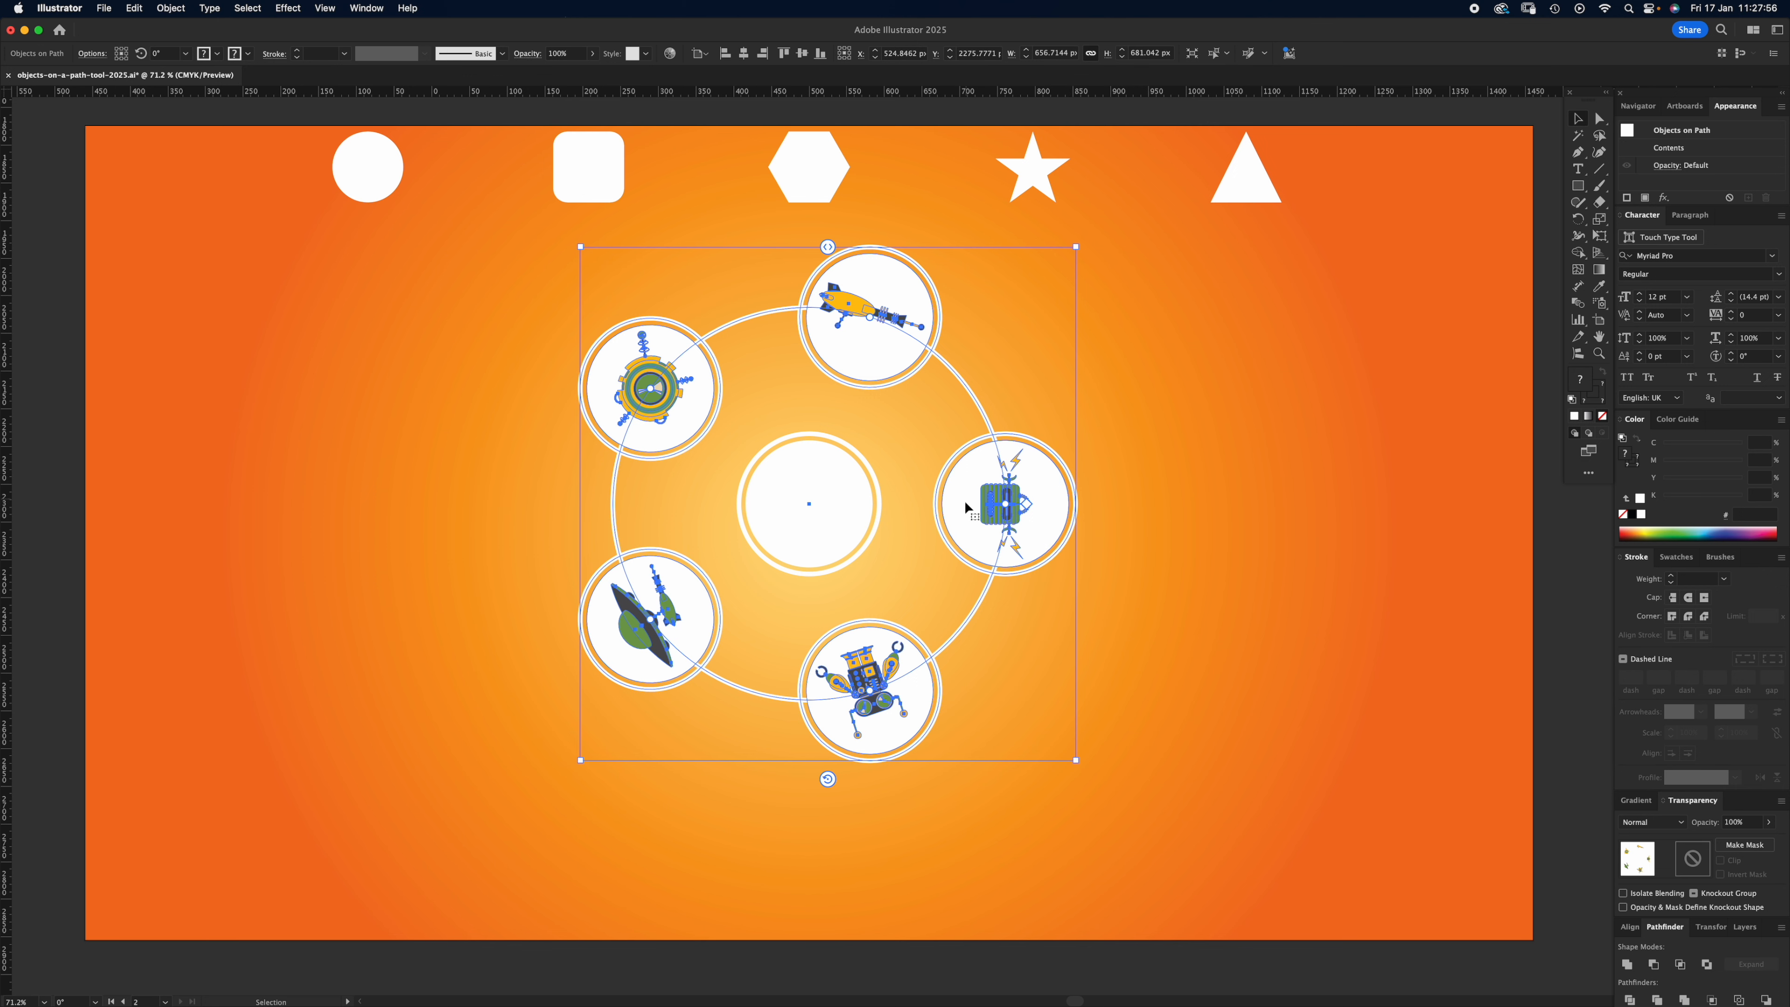
left_click_drag(1082, 242, 628, 332)
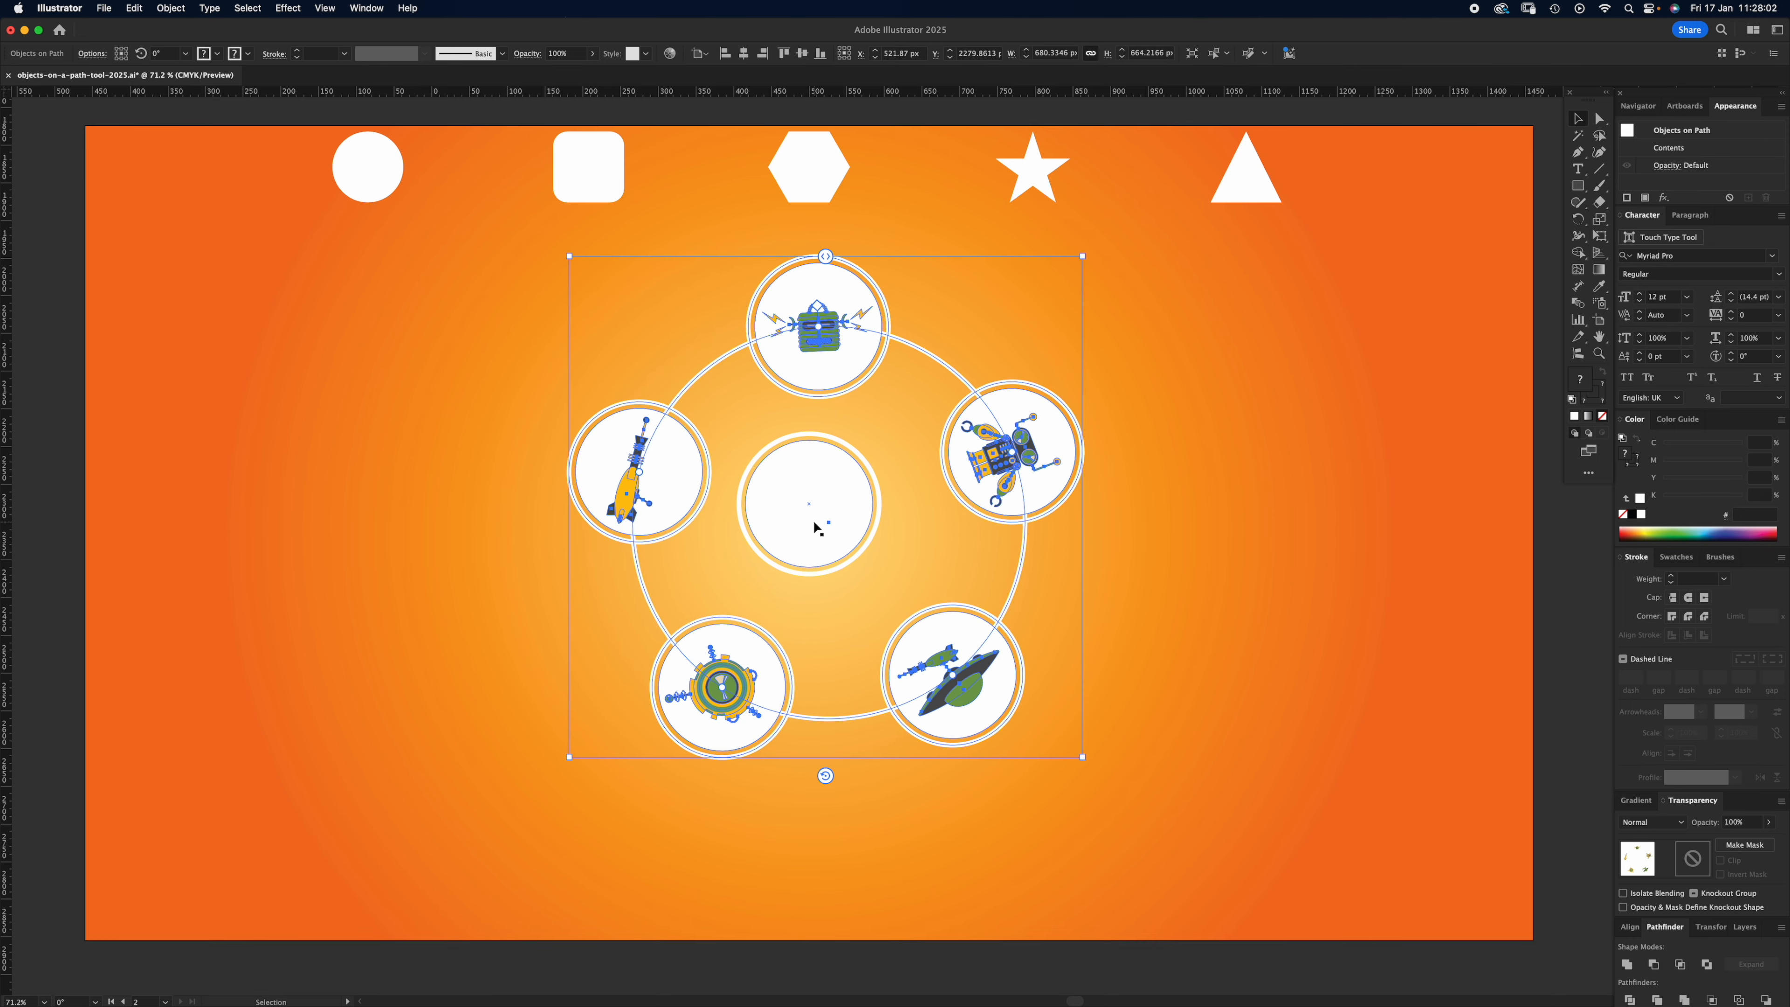
key("super+z")
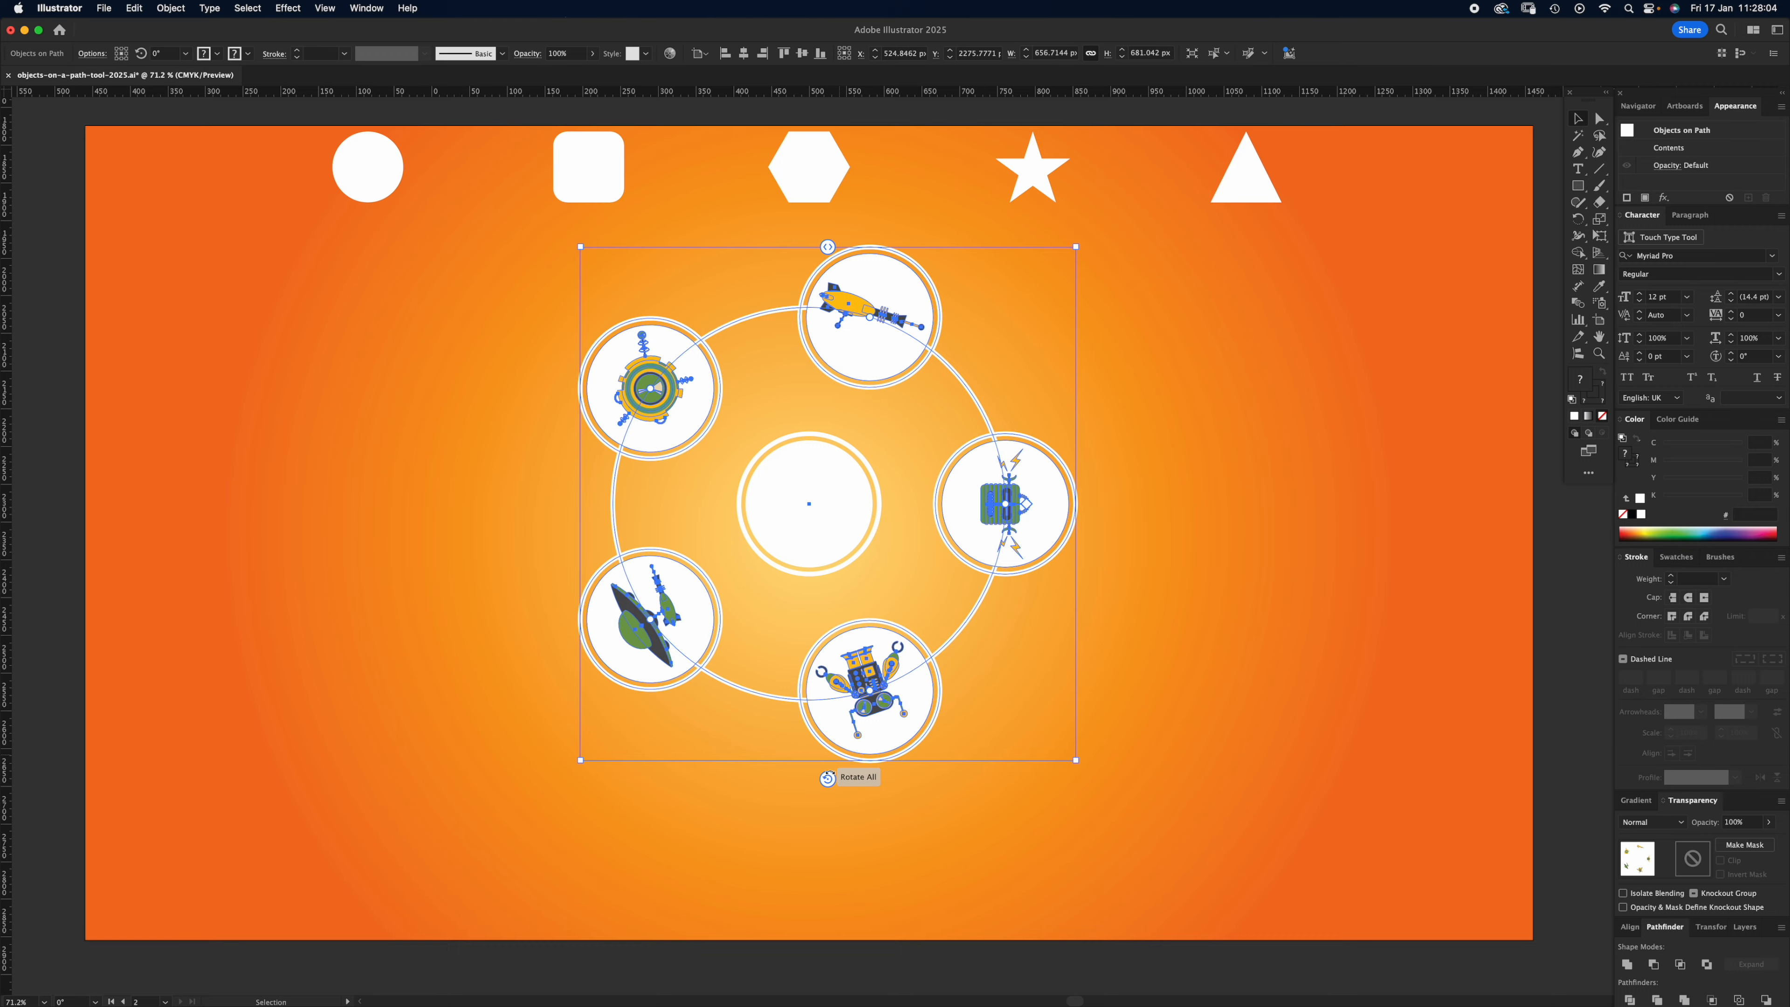
Step: Slide all badges counterclockwise along the circle until the radio badge sits at its upper right
left_click_drag(1055, 509, 1037, 431)
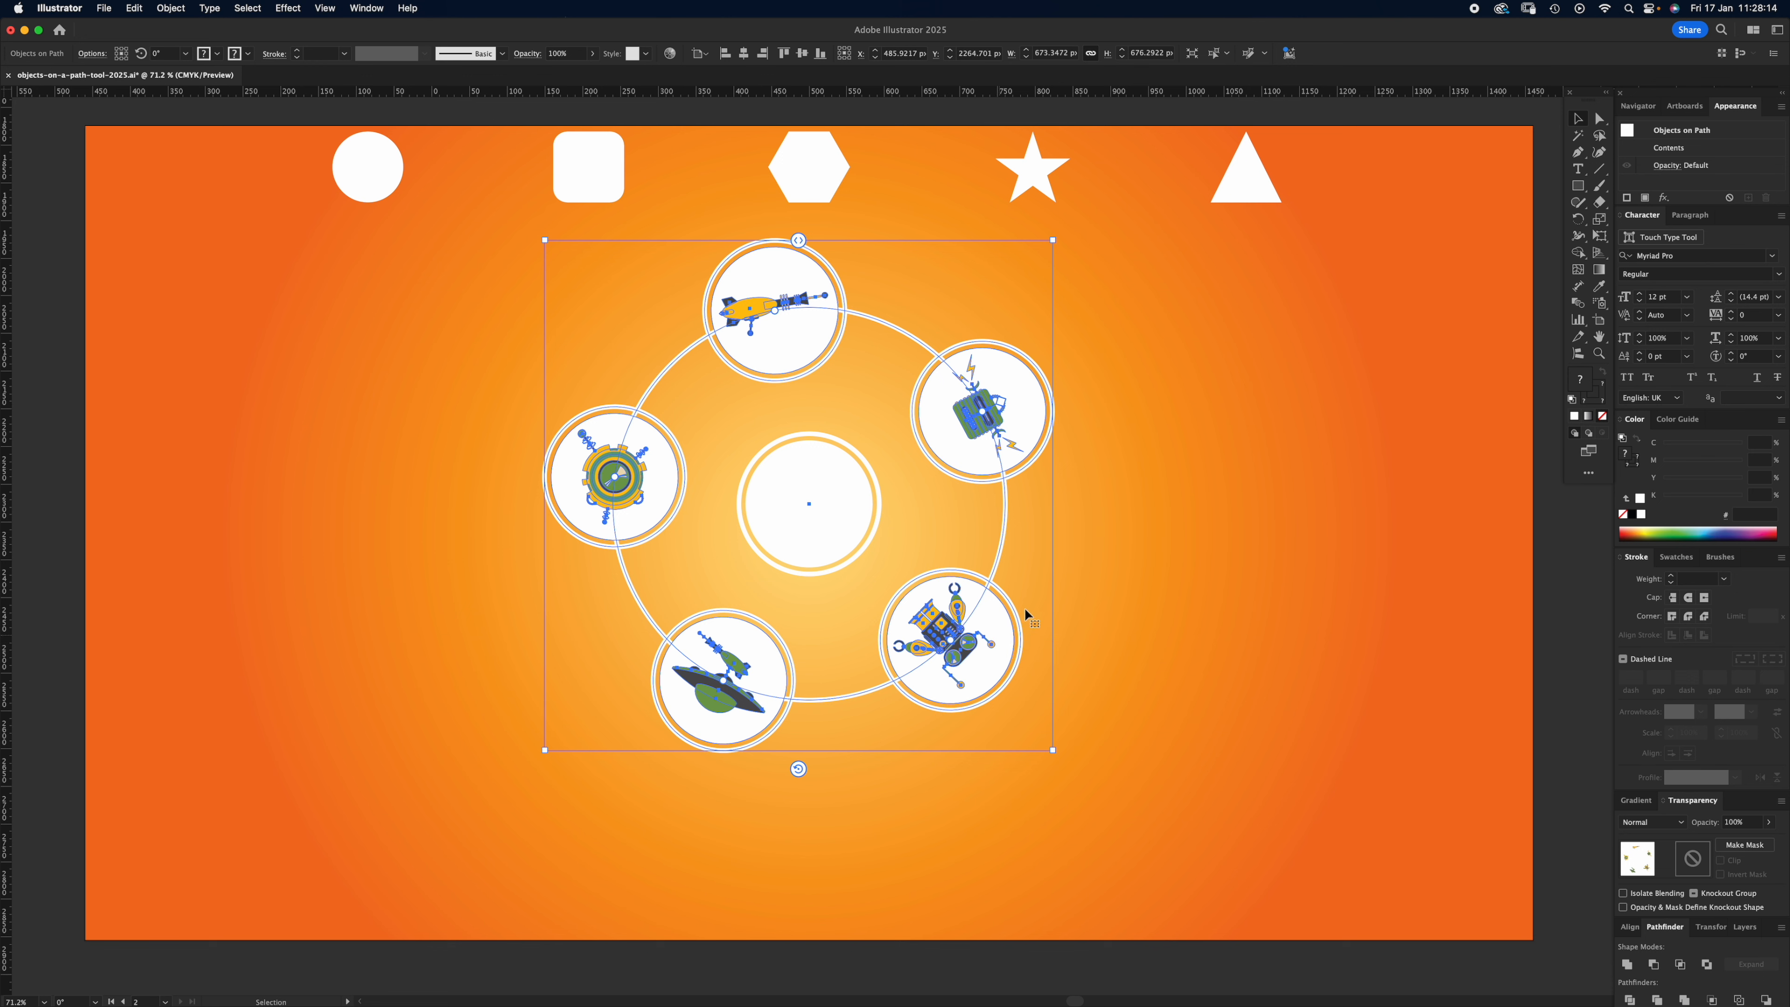
left_click(1085, 558)
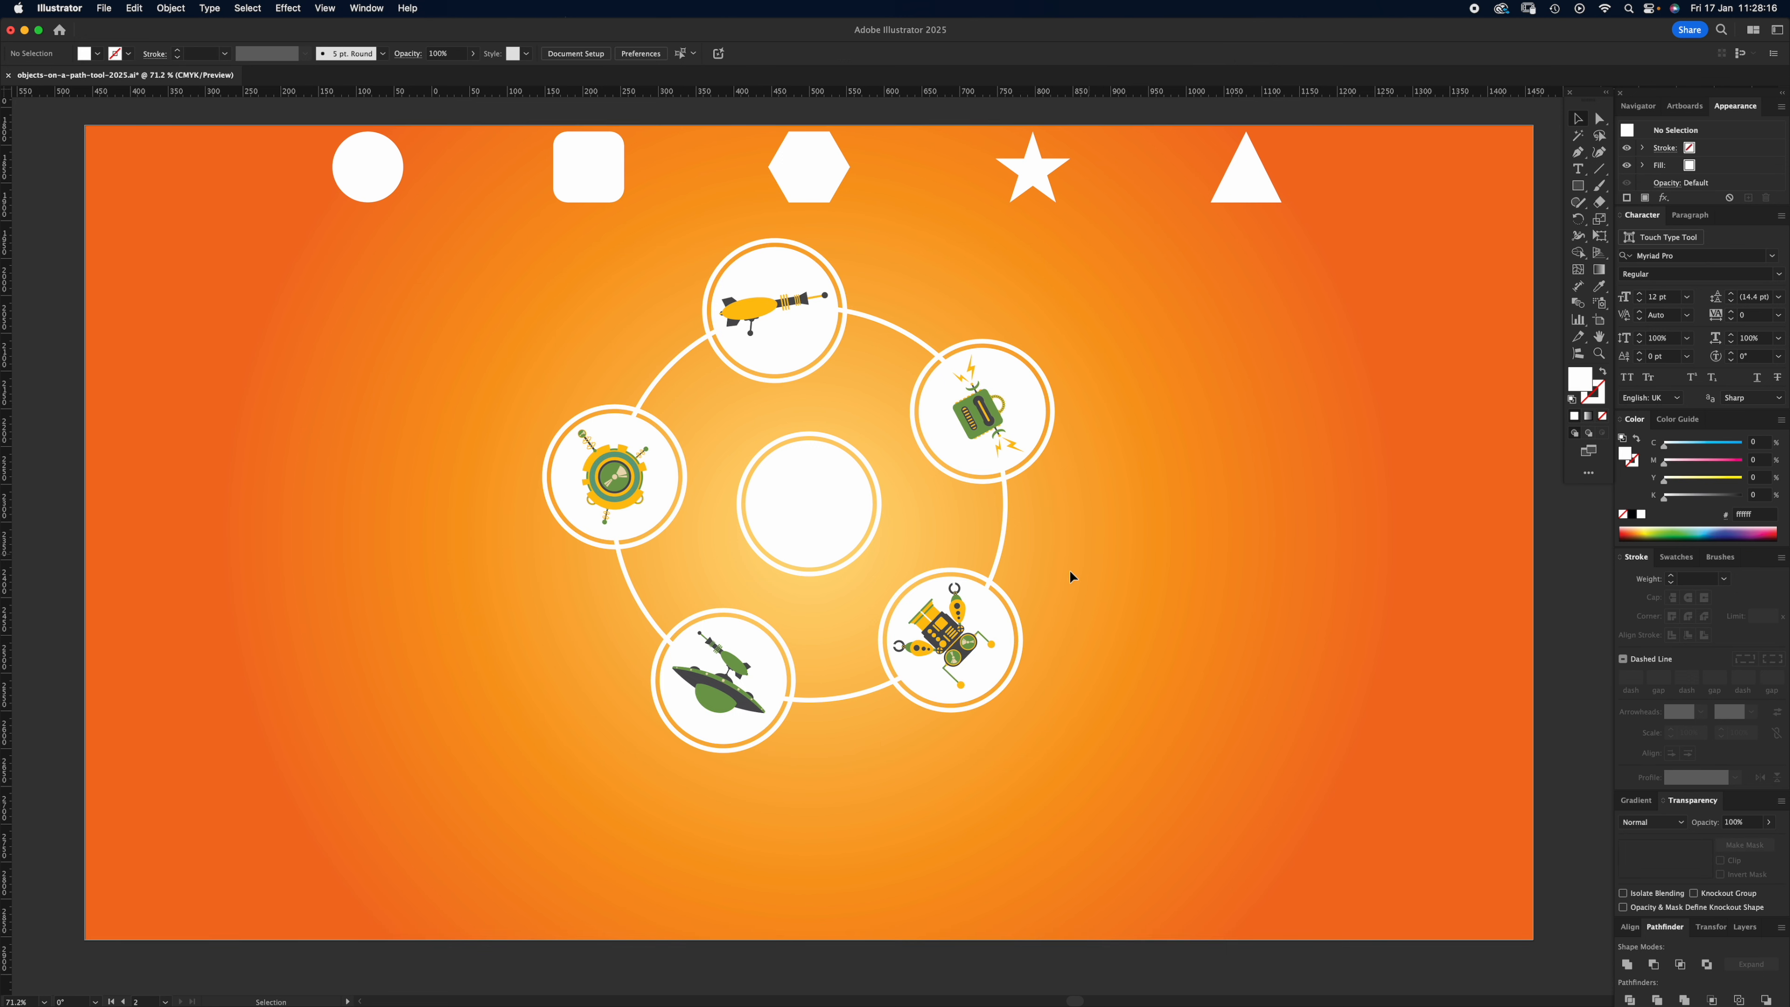
Step: Try to move the robot badge away from the circle on its own, and undo the move
left_click(1020, 655)
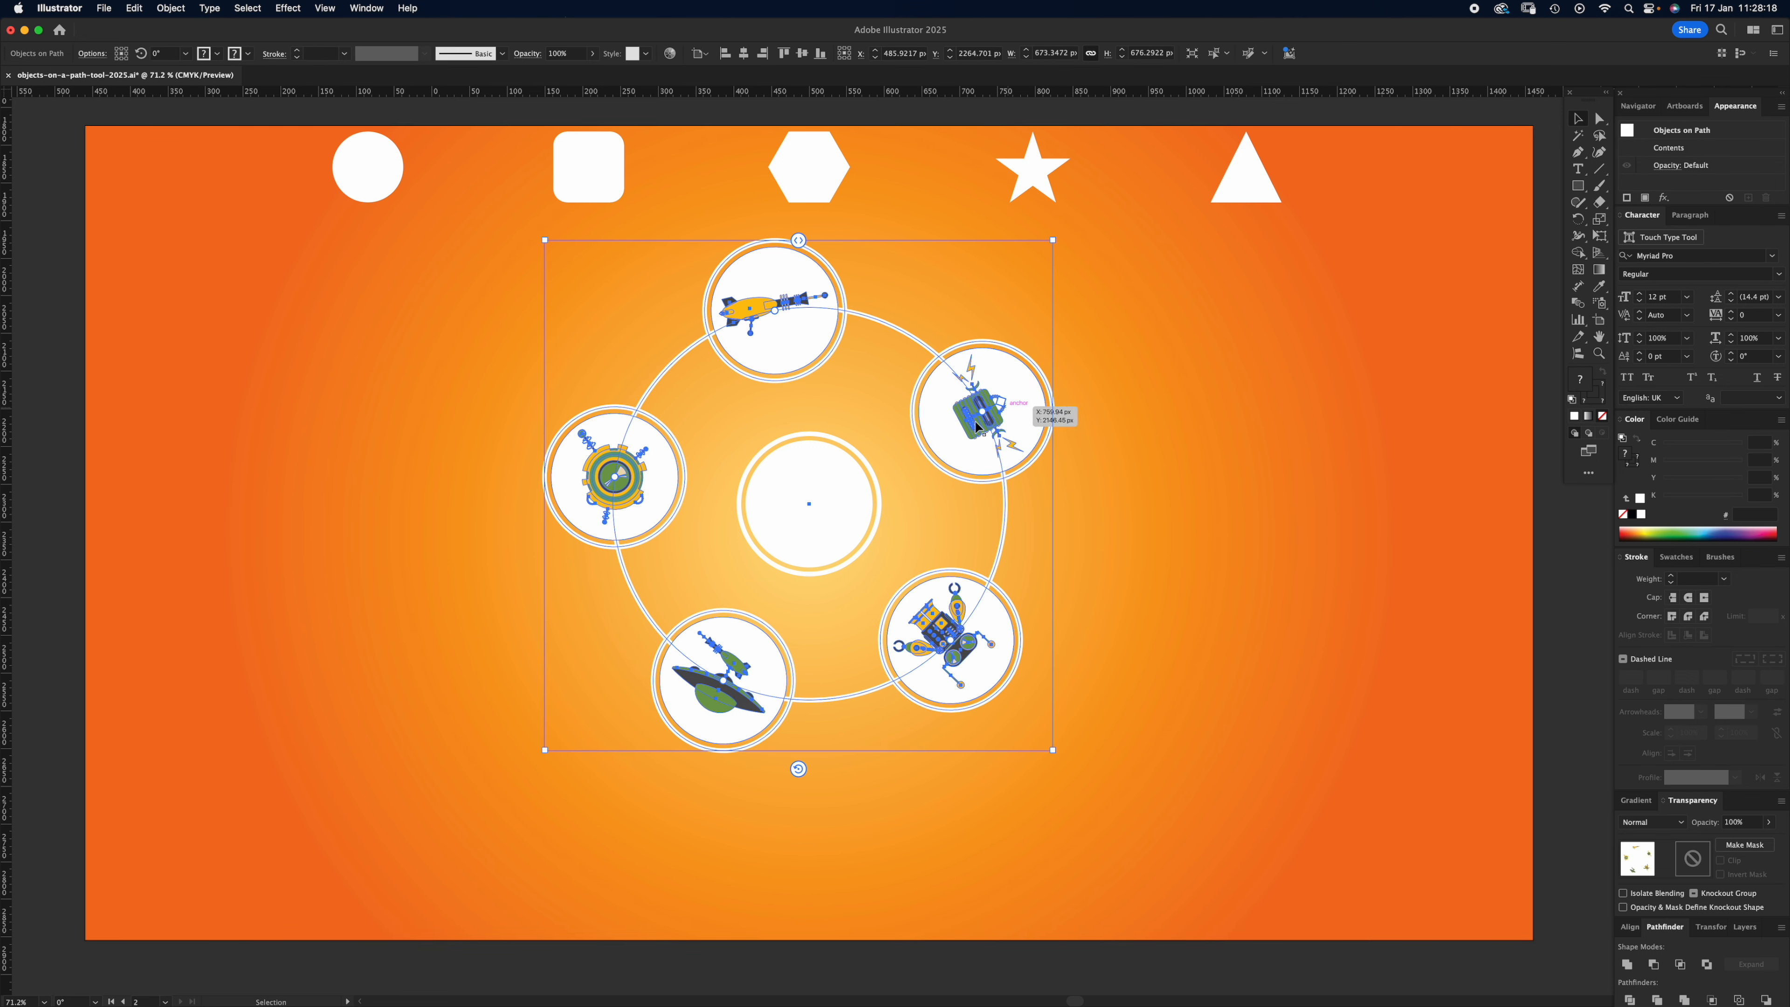
left_click(1051, 600)
left_click(1018, 656)
left_click_drag(993, 655, 1103, 628)
key("super+z")
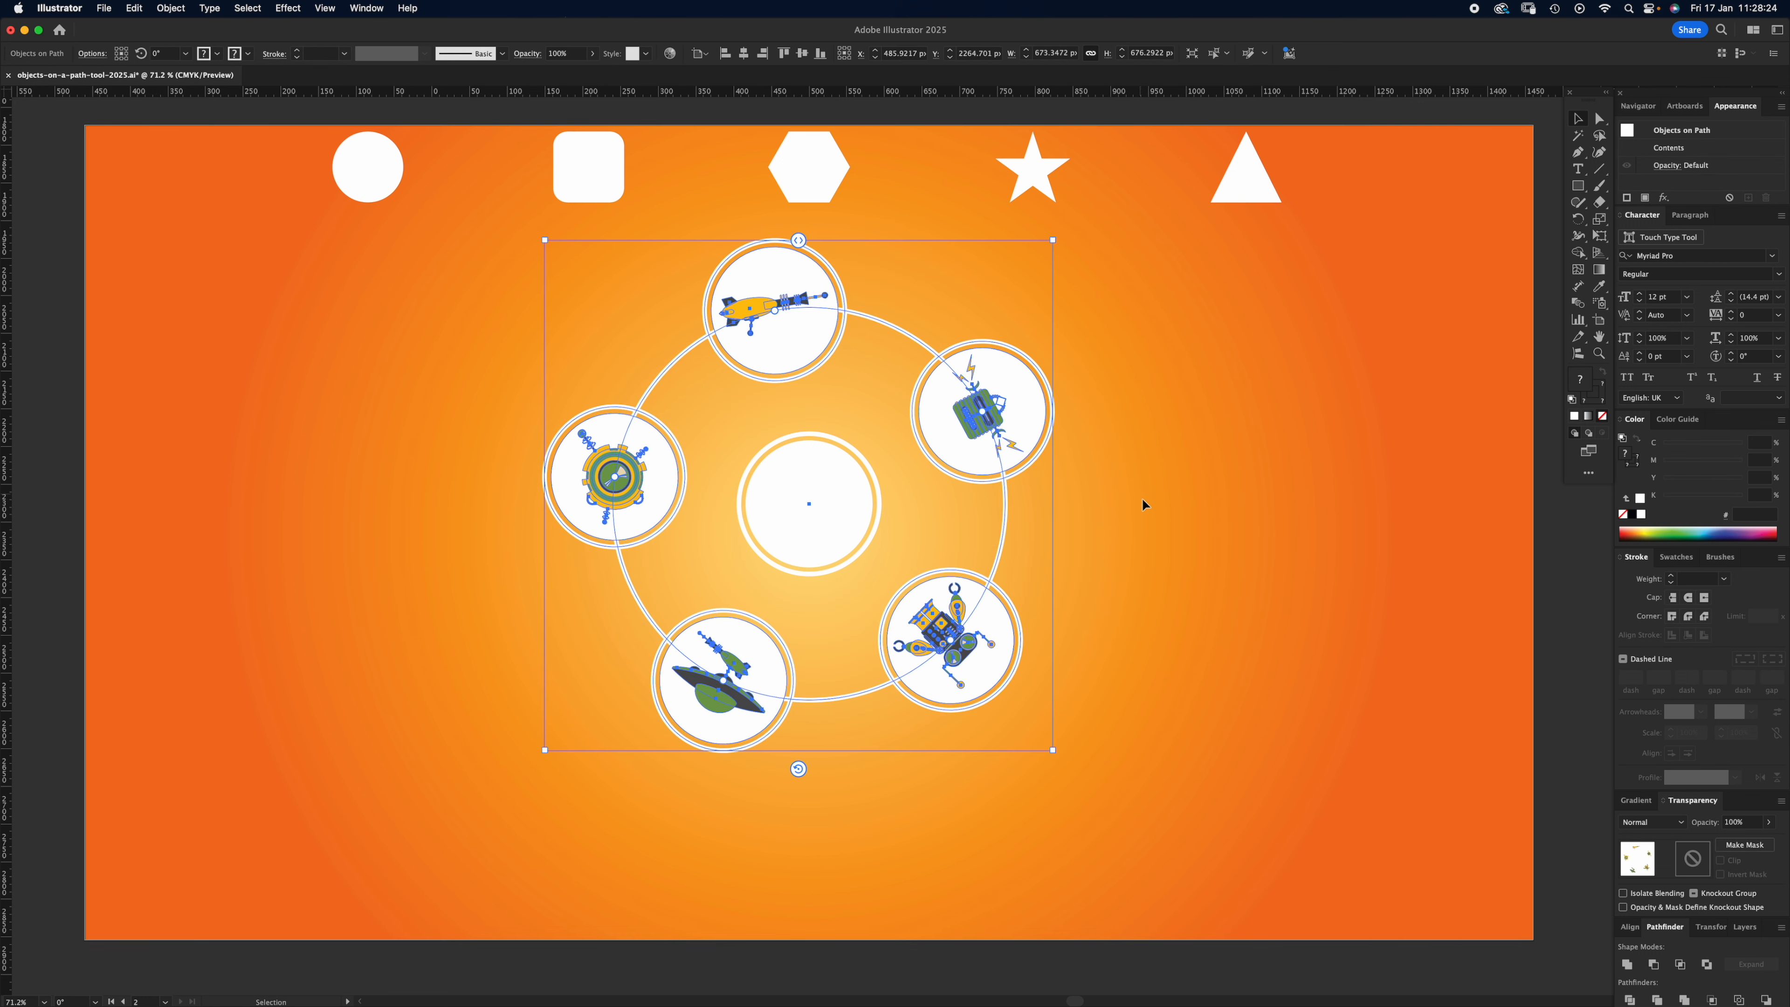
Step: Expand the Objects on Path arrangement with Object, Fill and Stroke enabled, and deselect it
left_click(170, 8)
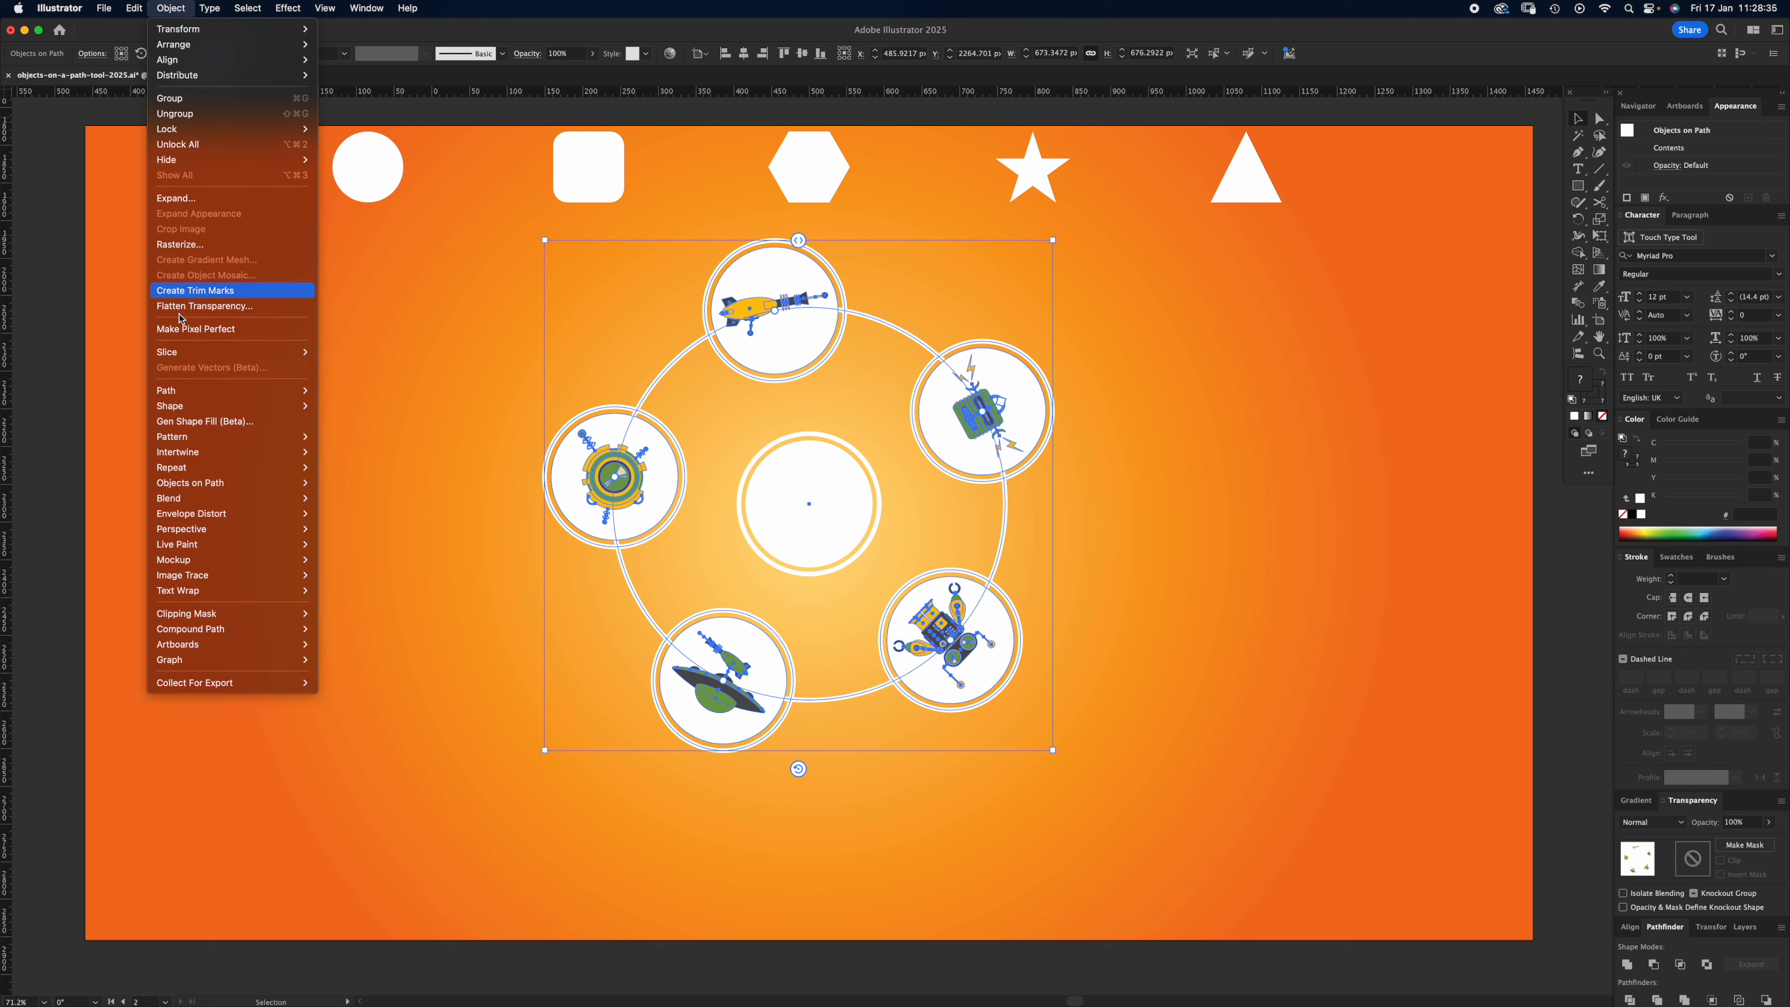
left_click(185, 201)
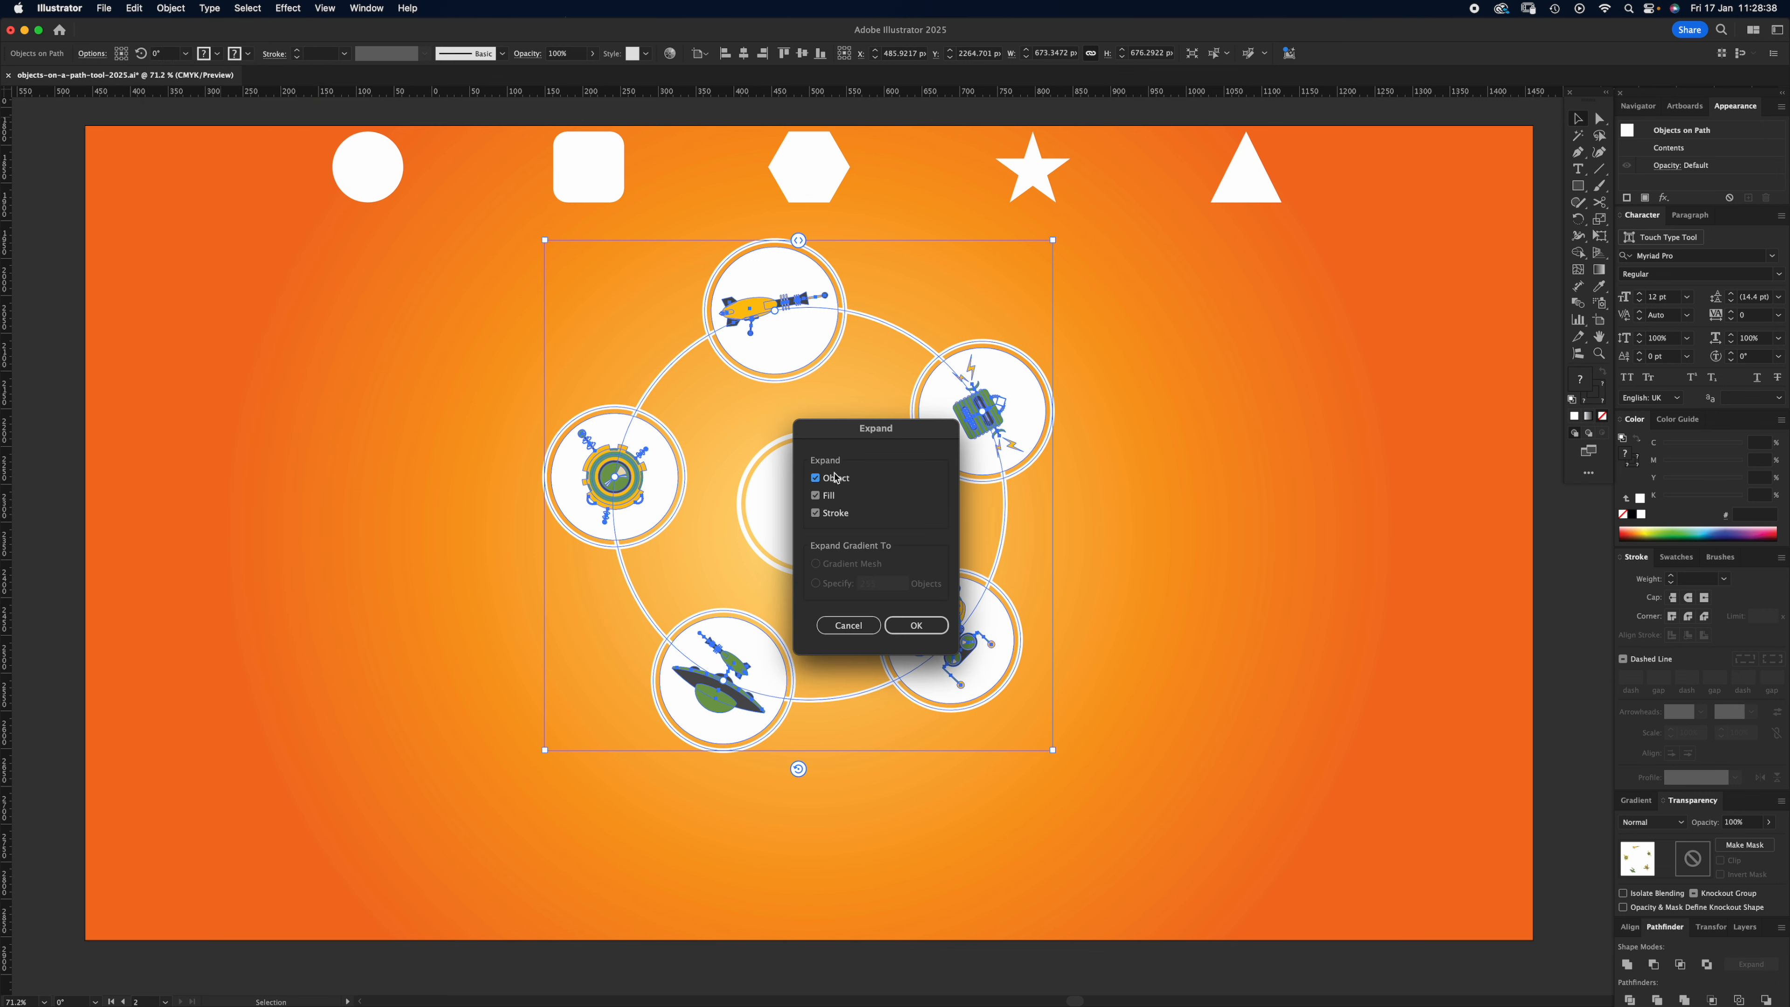
left_click(915, 625)
left_click(1127, 528)
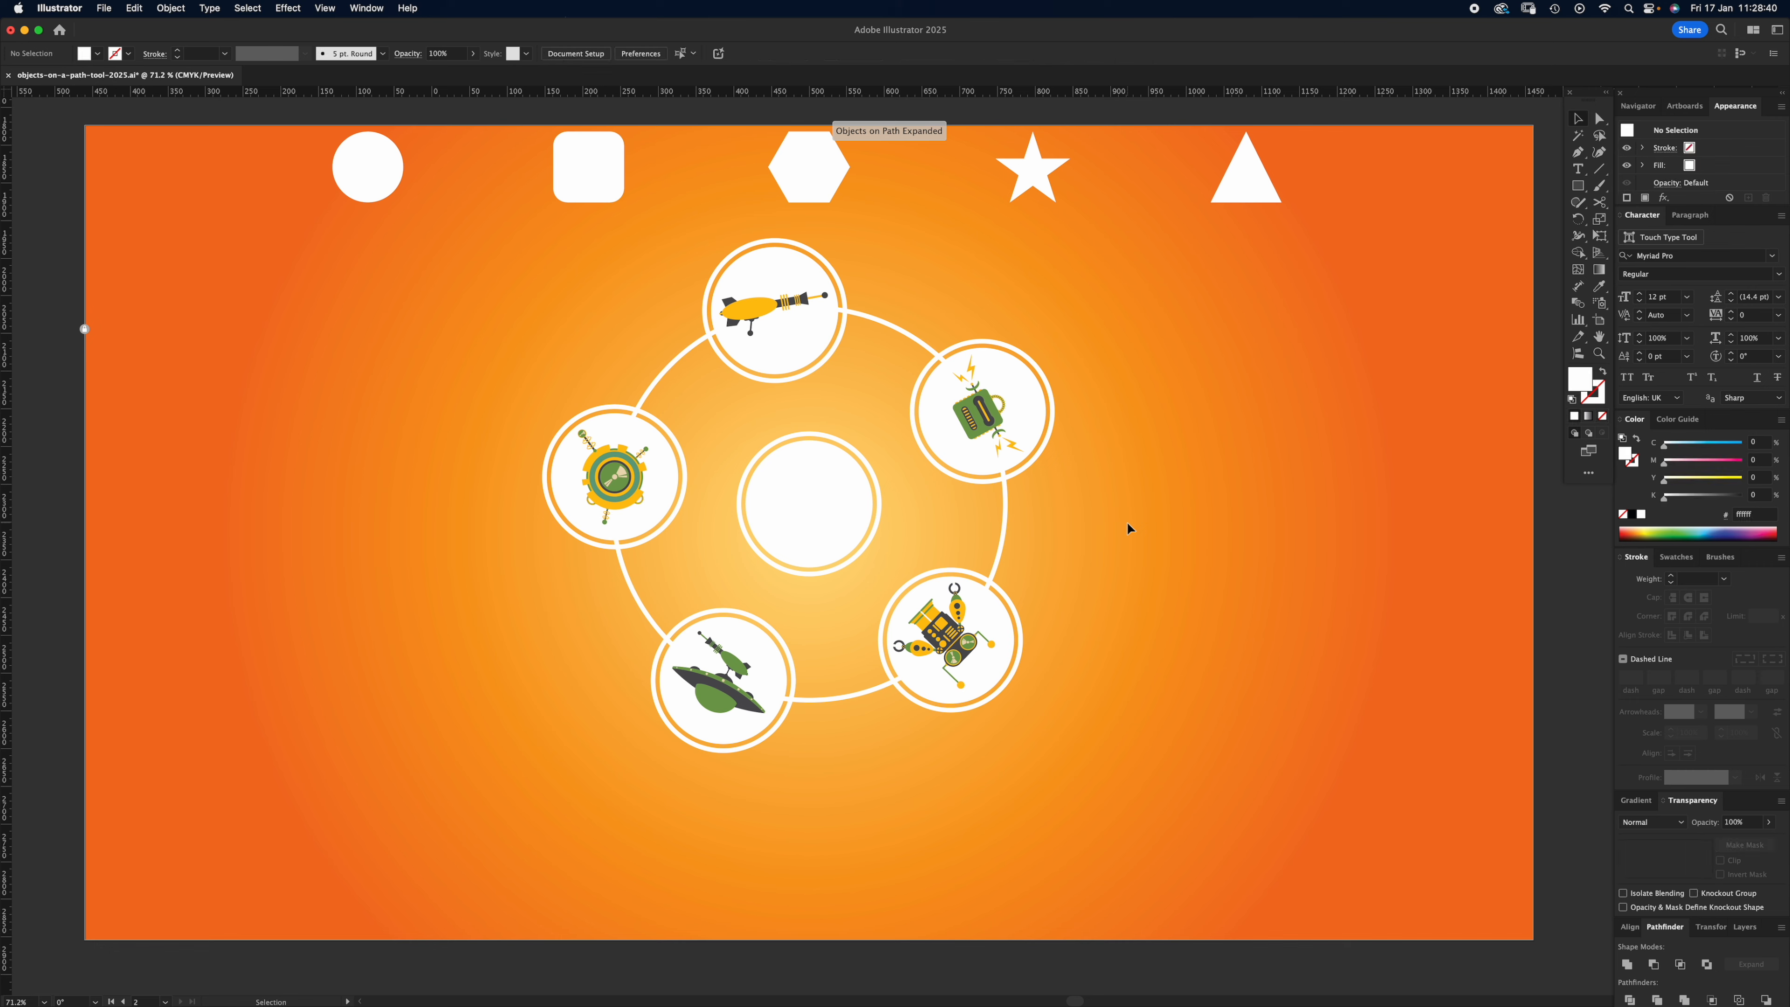
Step: Try moving the radio badge of the expanded artwork sideways, and undo the move
left_click_drag(1025, 415, 1130, 411)
key("super+z")
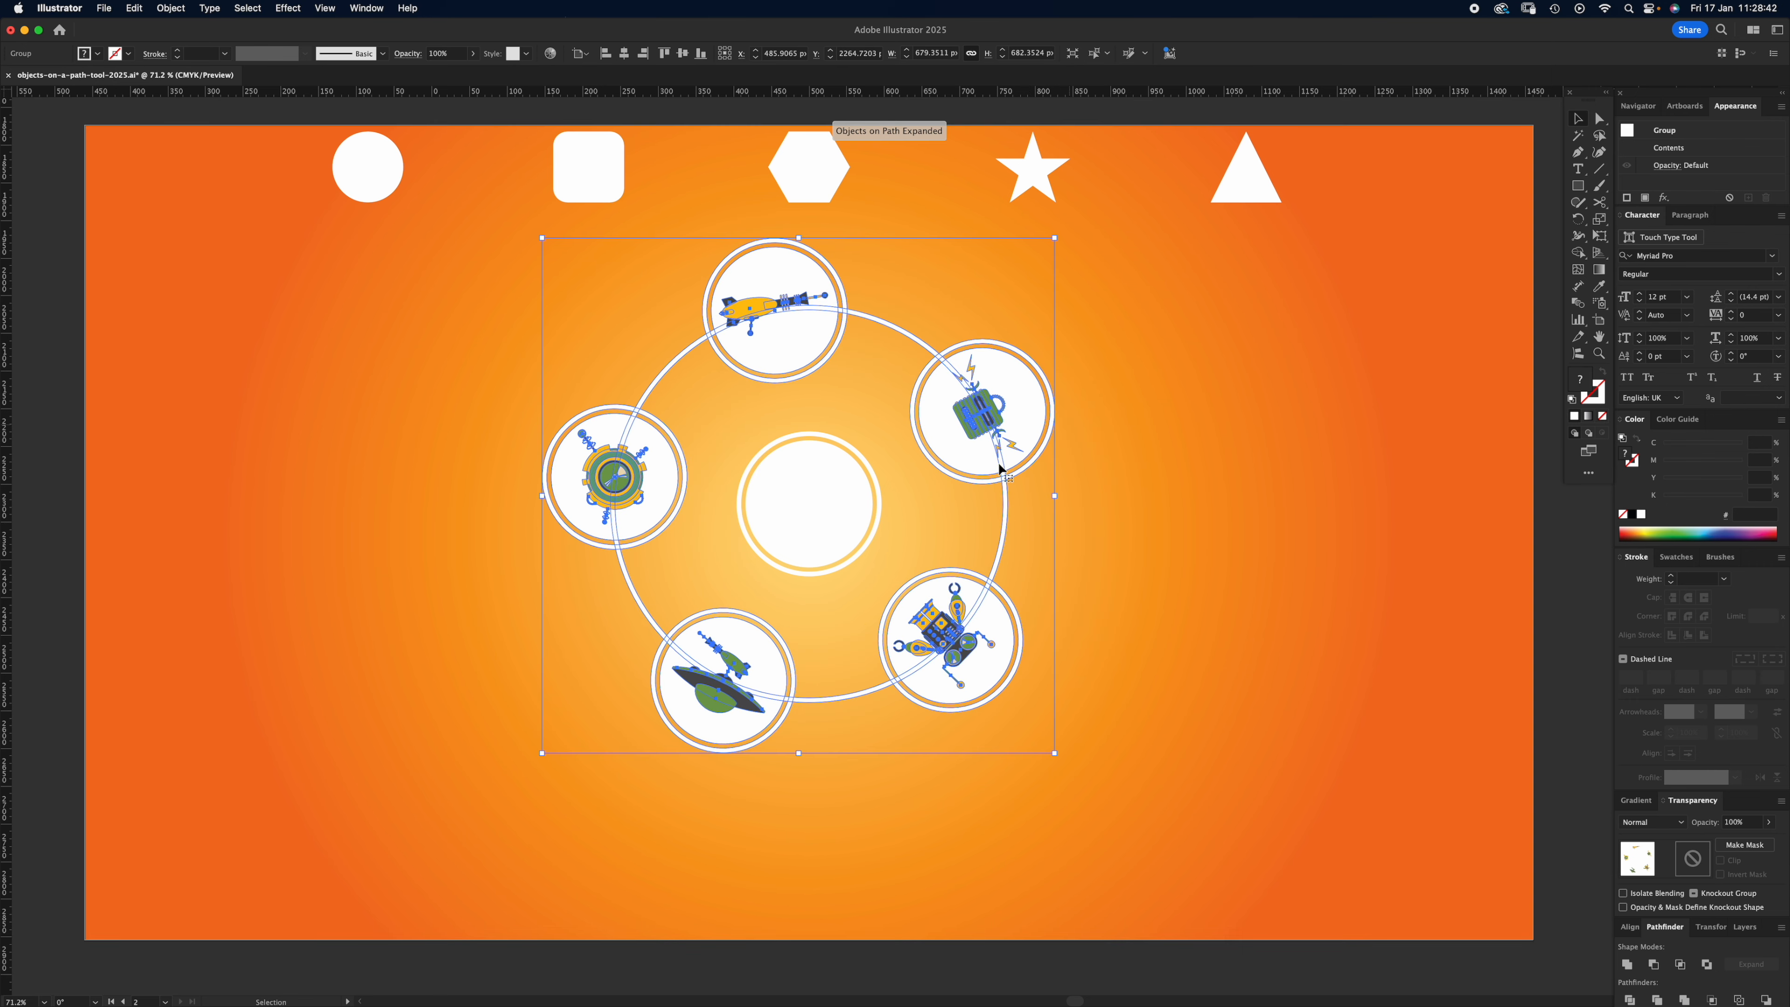